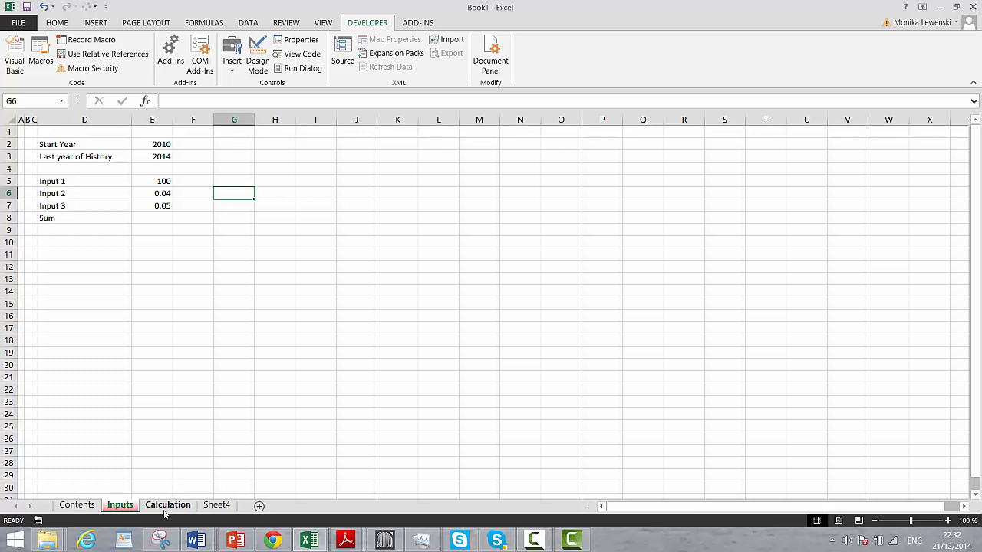
Compare the year reference in H4 of the Calculation sheet with the start year on the Inputs sheet.
left_click(173, 509)
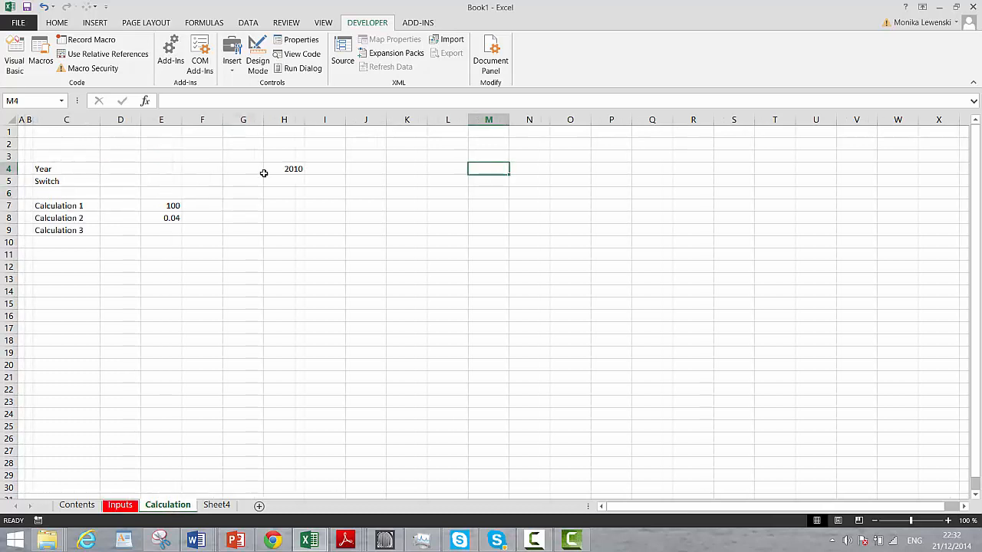
left_click(288, 169)
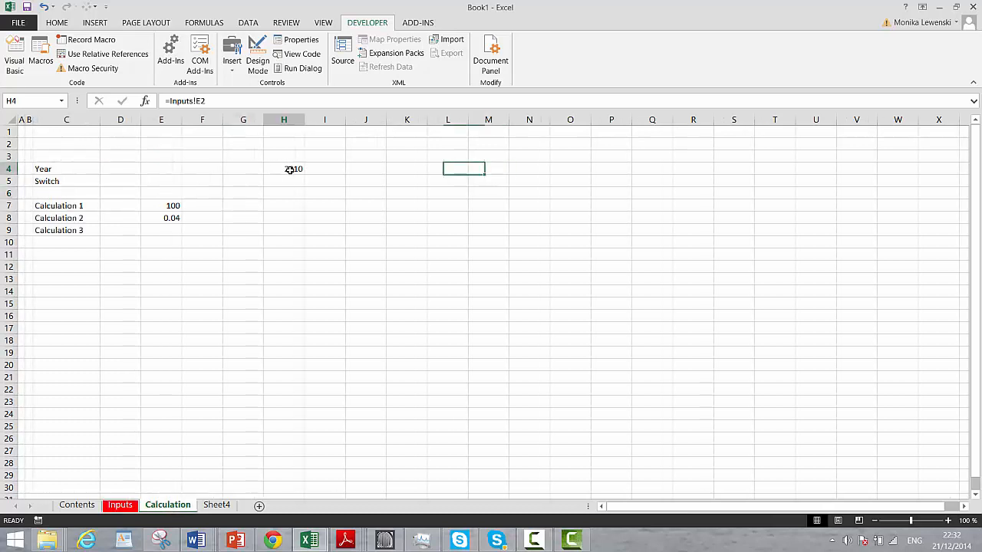
left_click(121, 510)
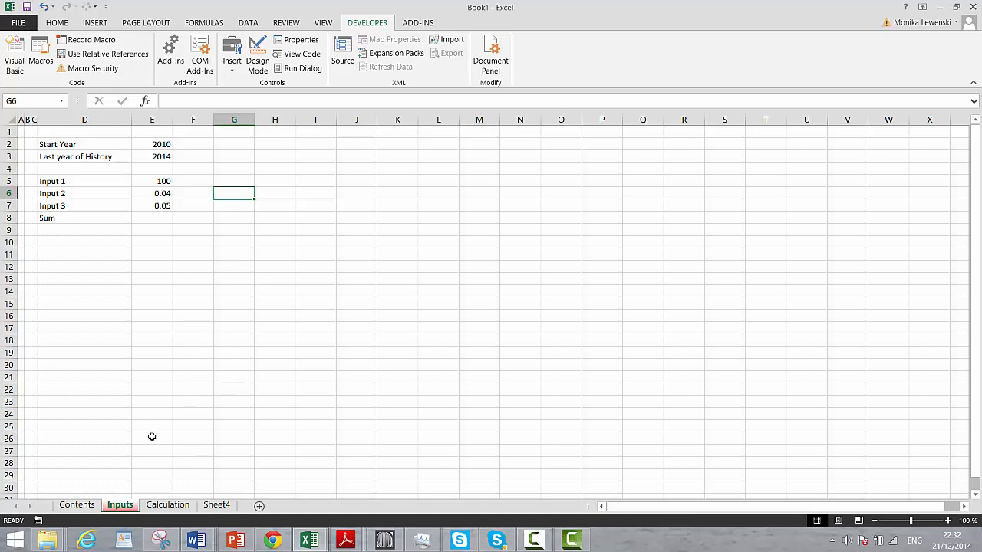
left_click(171, 508)
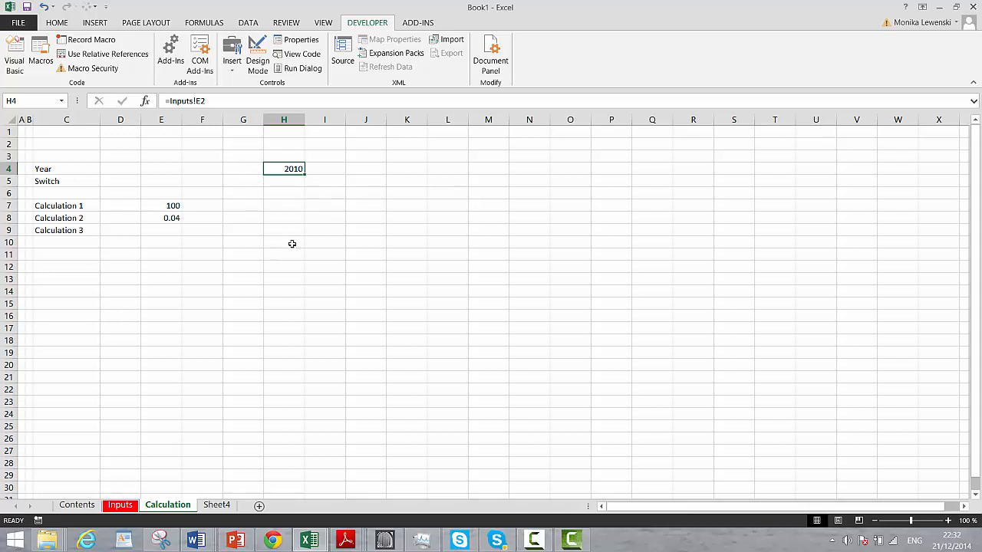
left_click(325, 230)
left_click(324, 238)
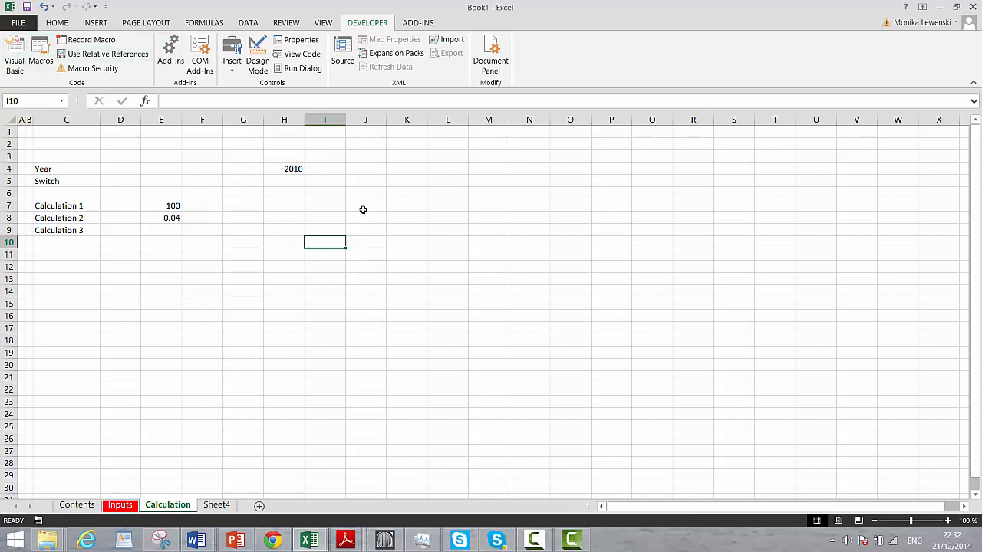
Open the bonjour macro for editing in the Visual Basic editor.
left_click(325, 23)
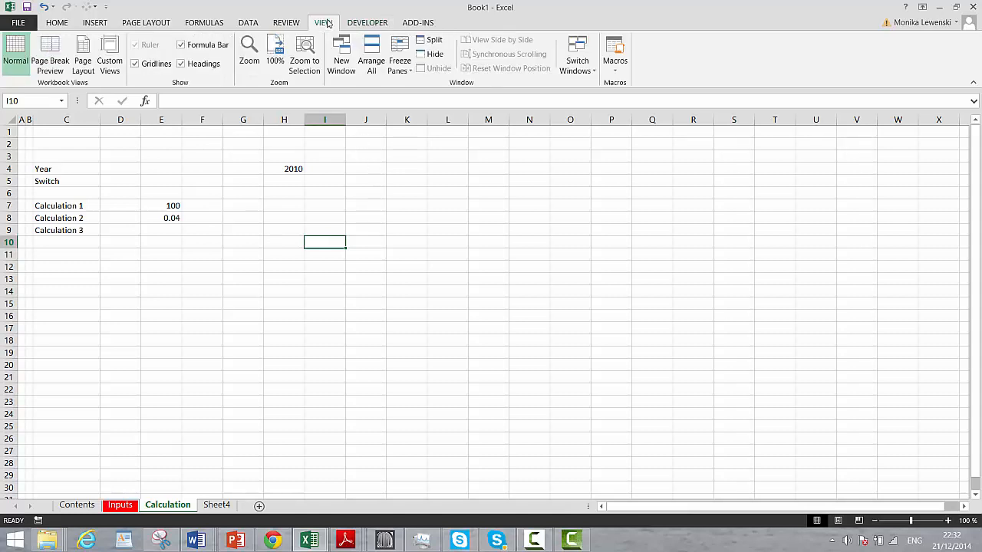
left_click(615, 64)
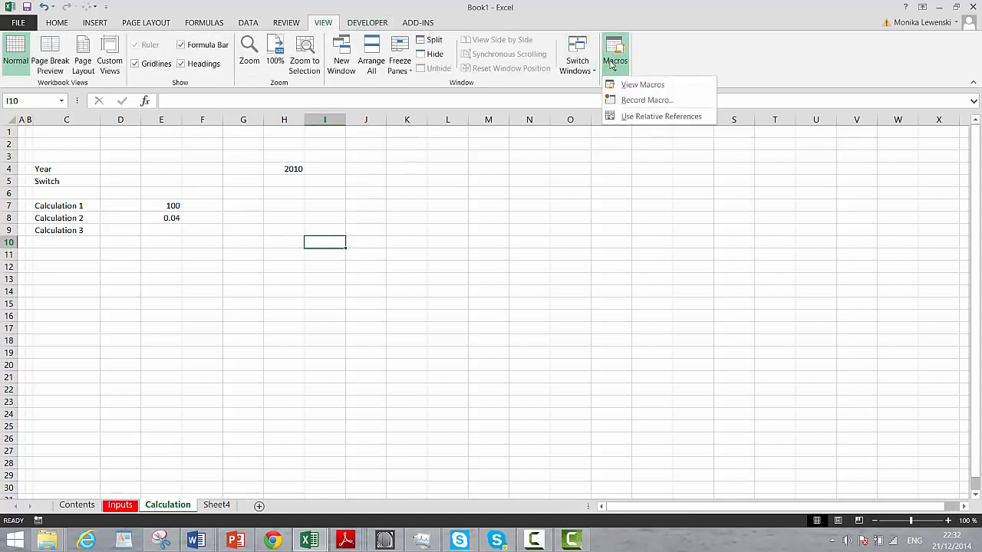
left_click(618, 86)
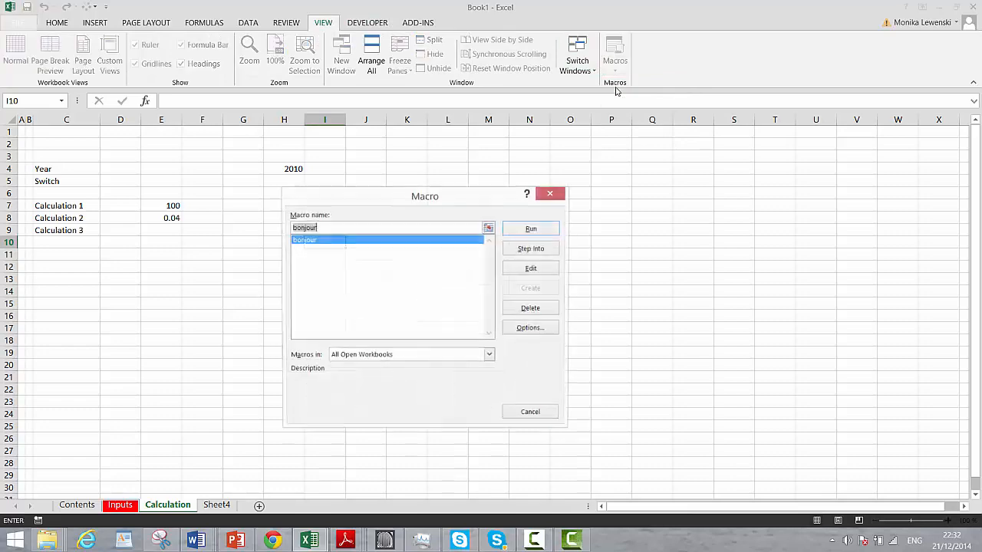
left_click(532, 268)
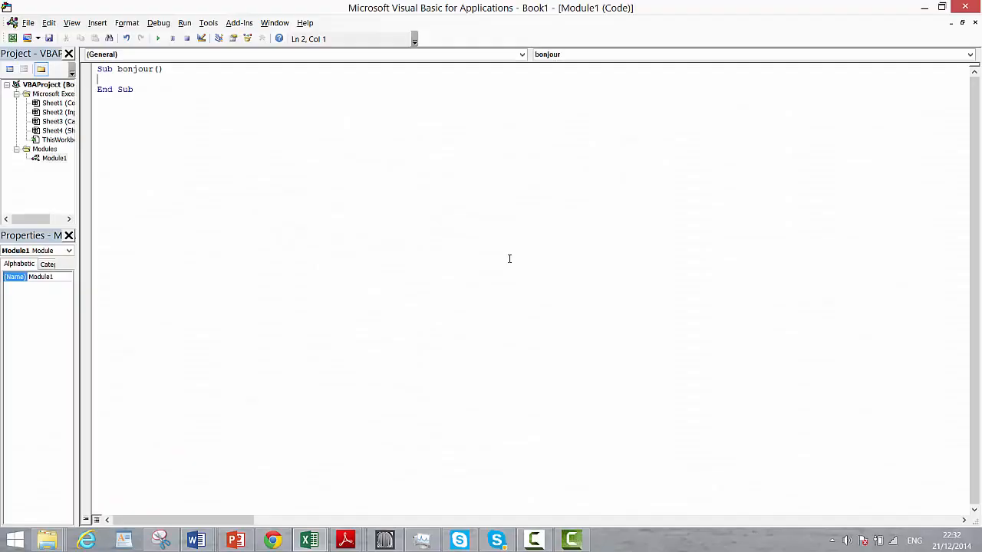
Import the Generic Macros file into the workbook's VBA project.
left_click(28, 23)
left_click(41, 52)
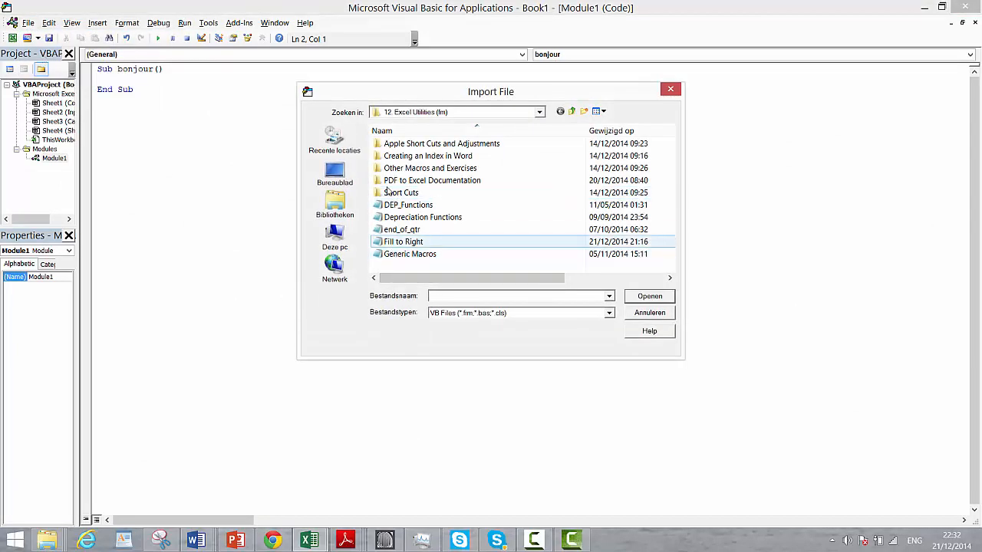
double_click(392, 255)
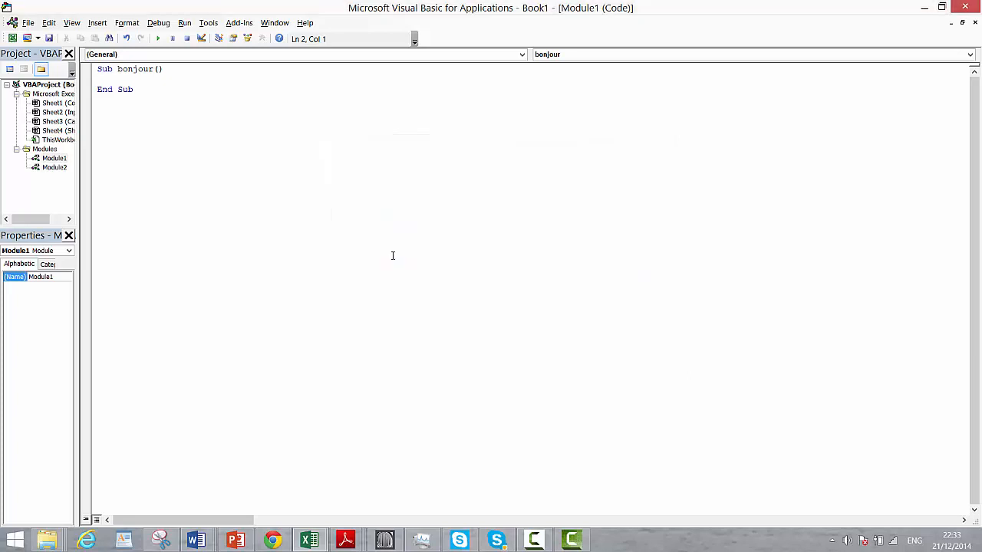
Run the Auto_Open macro from Module2 and return to the workbook.
left_click(56, 171)
double_click(56, 170)
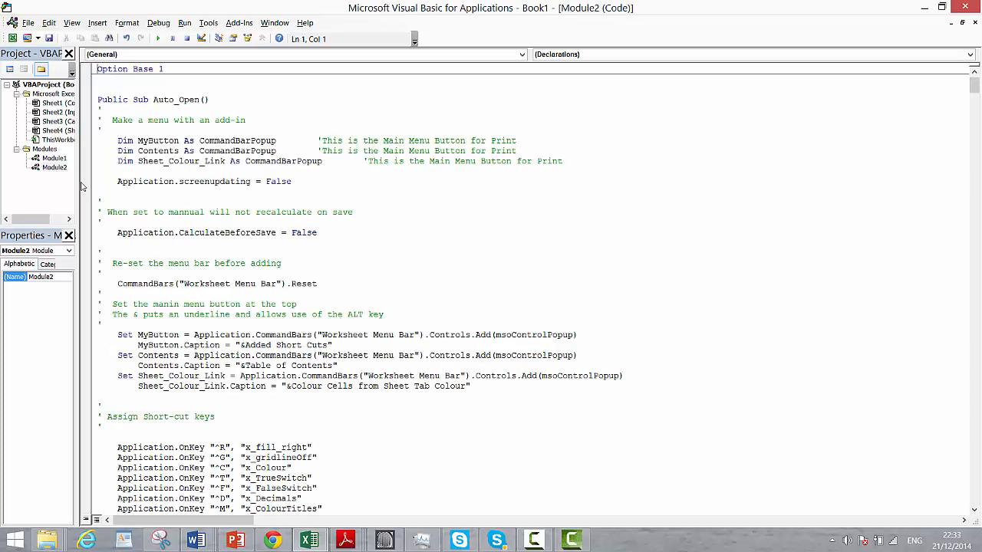
left_click(196, 171)
left_click(157, 38)
left_click(927, 9)
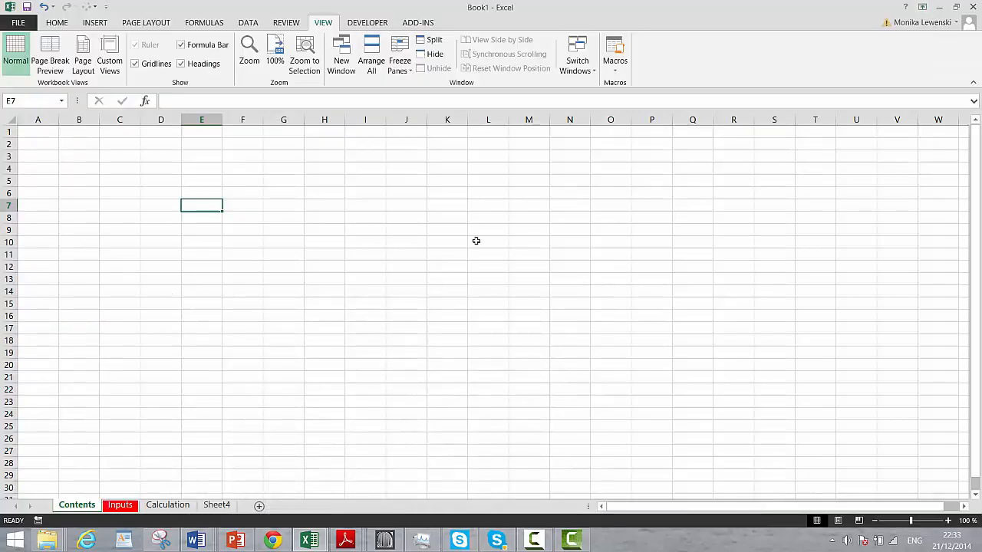
Try the automatic copy-to-right macro from cell F5 of the empty Contents sheet.
left_click(256, 180)
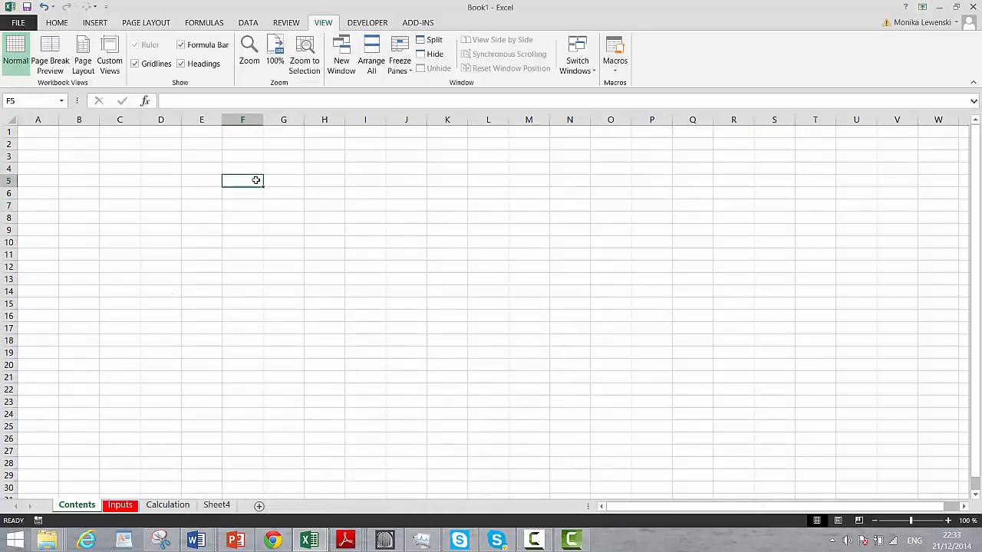
key("ctrl+shift+r")
key("Left")
key("Left")
key("Left")
key("Left")
key("Left")
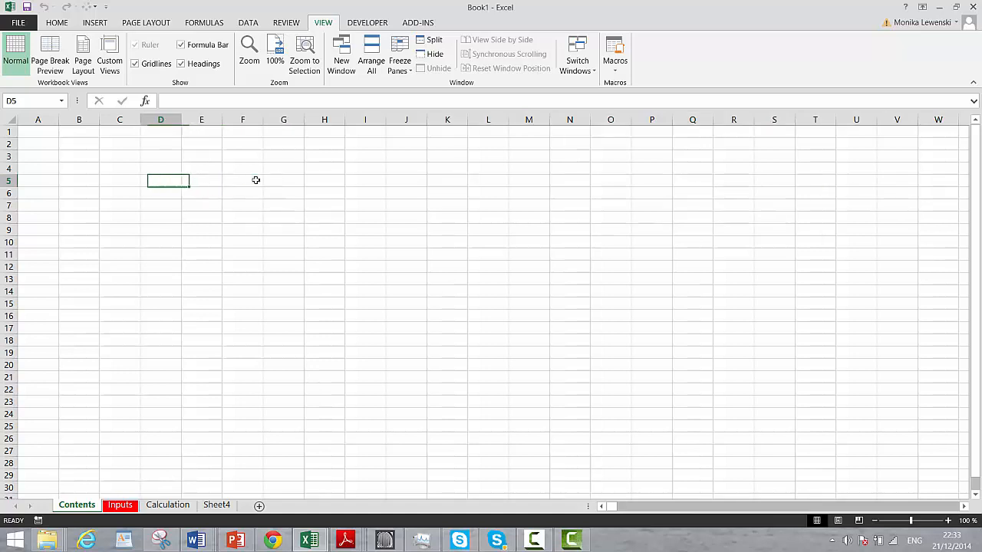
On the Inputs sheet, add up Input 2 and Input 3 in the Sum cell E8, leaving E6 to E8 selected.
key("ctrl+Page_Down")
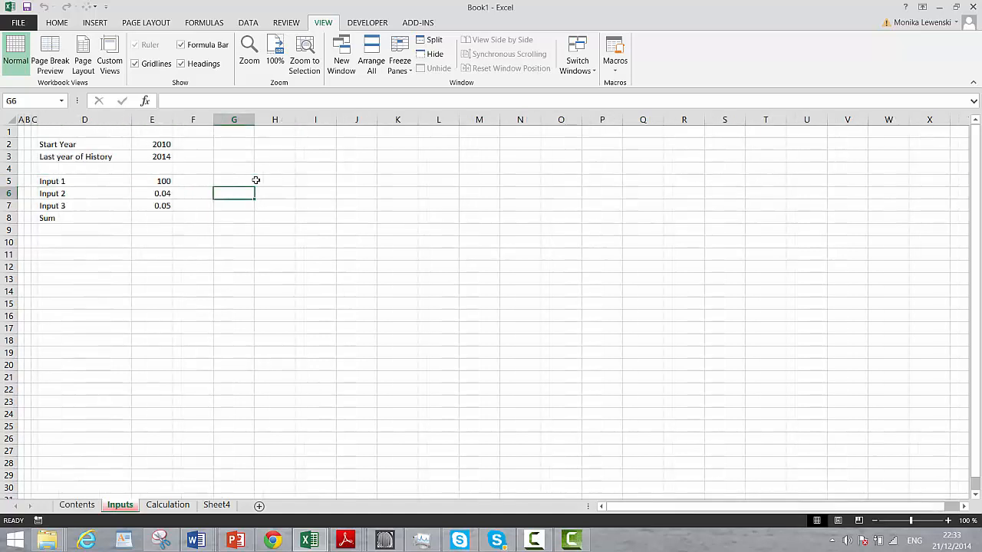
key("Left")
key("Left")
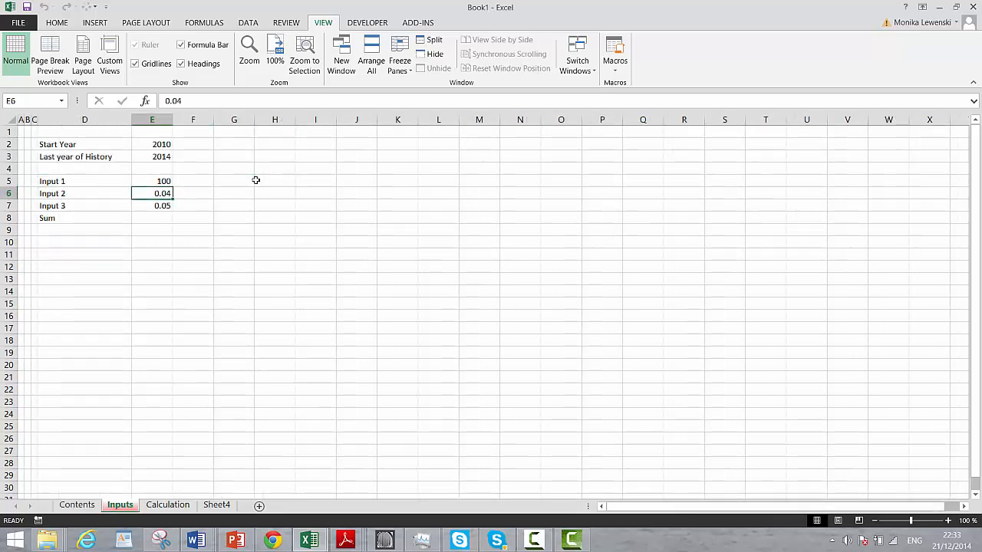
key("shift+Down")
key("shift+Down")
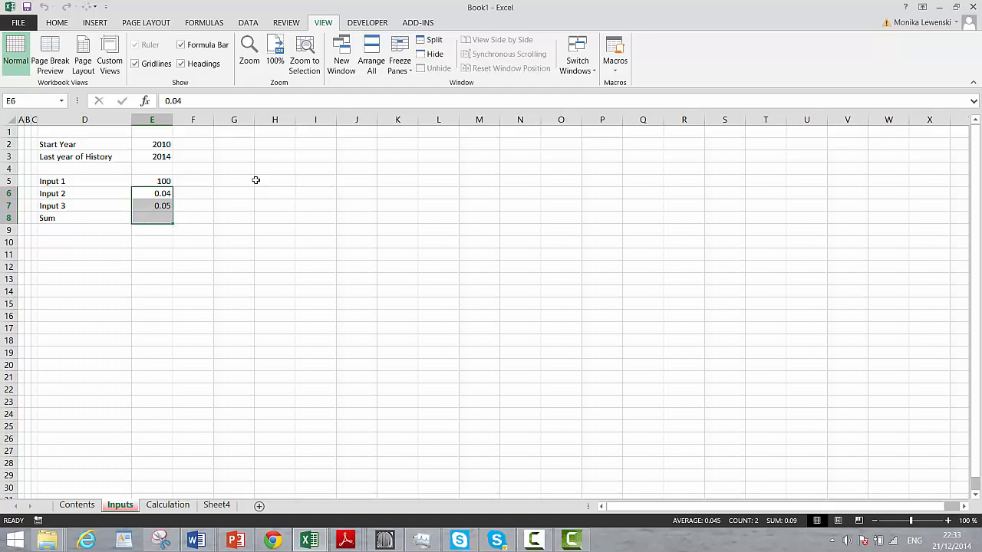
key("Up")
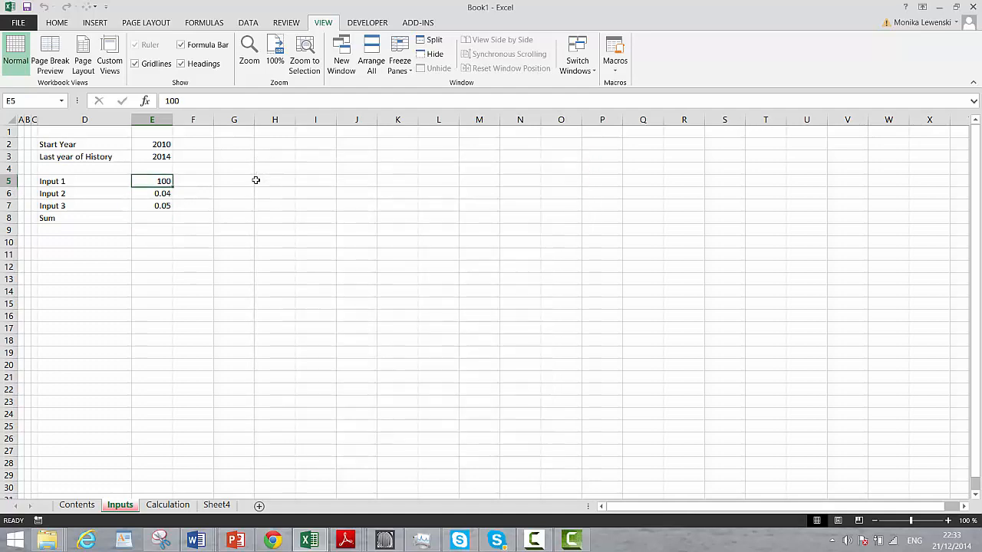
key("Down")
key("Down")
key("Down")
key("Up")
key("Up")
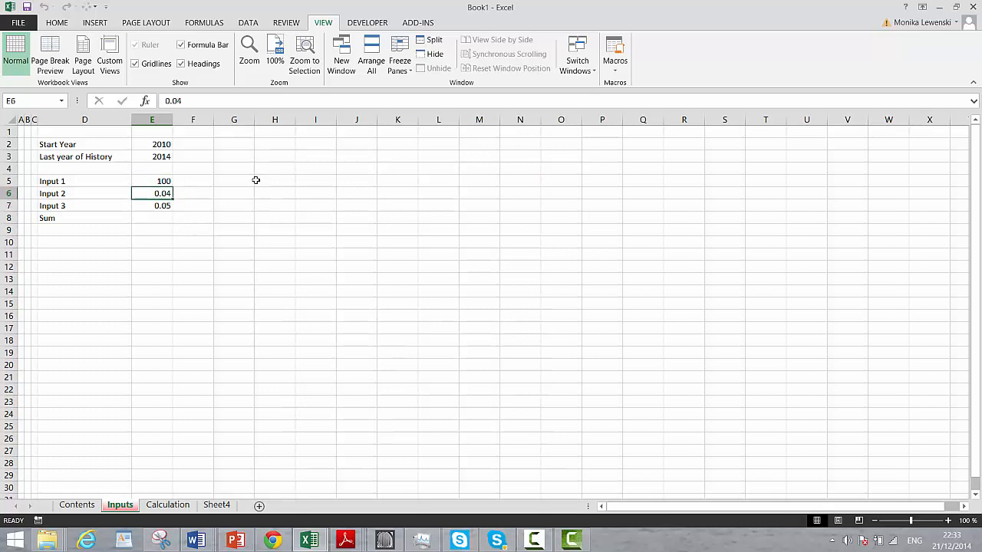
key("shift+Down")
key("shift+Down")
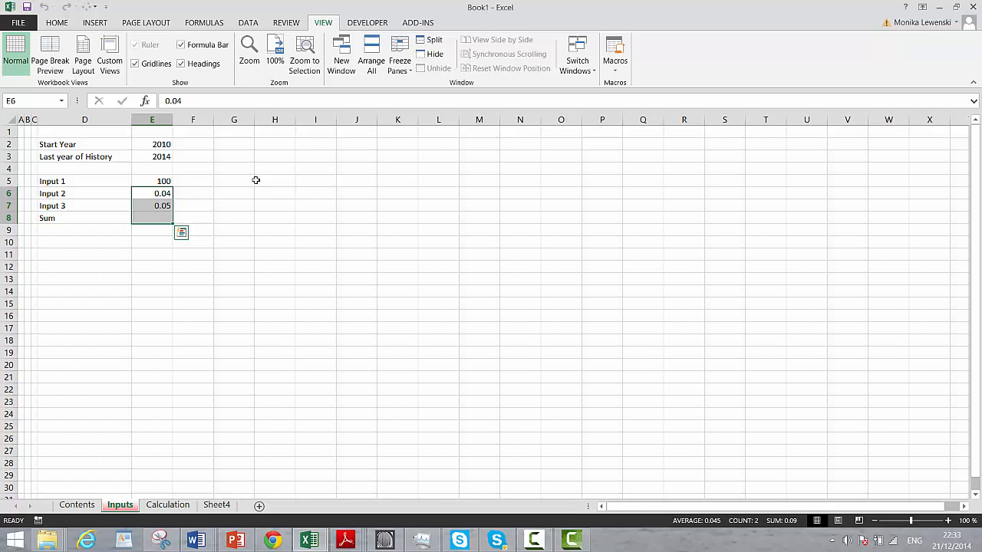
key("alt+equal")
Format cells E6 to E8 as percentages and apply the added Percent with Decimals macro to them.
key("ctrl+shift+5")
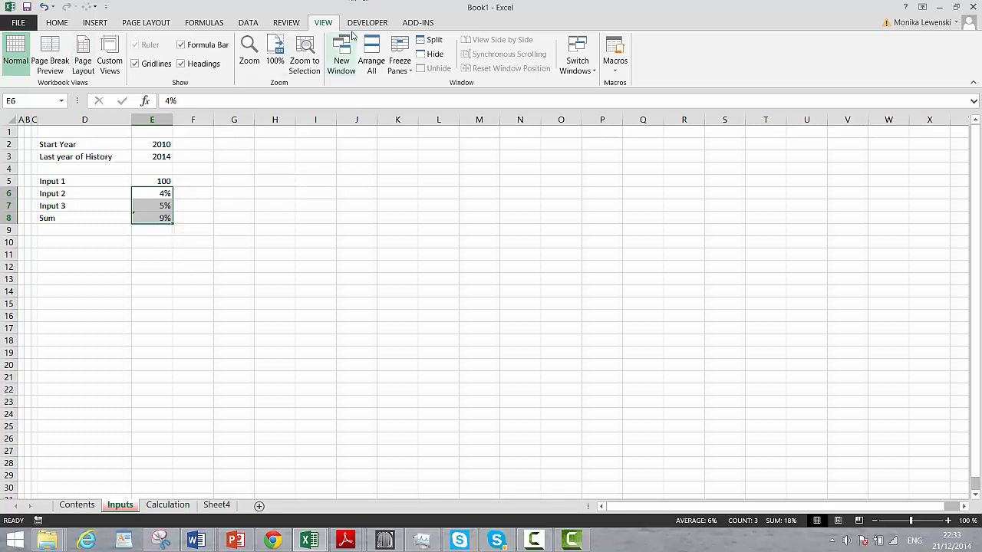
left_click(418, 23)
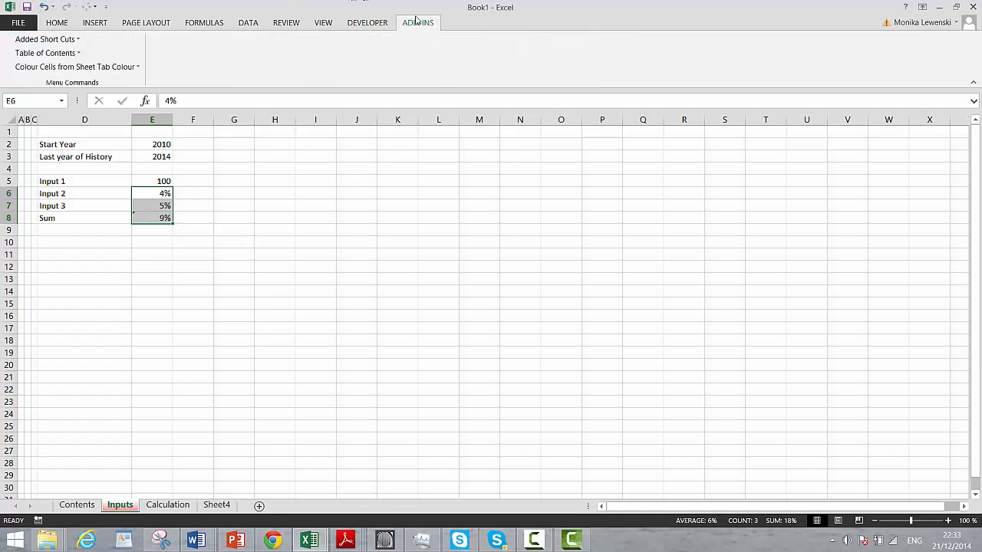
left_click(45, 40)
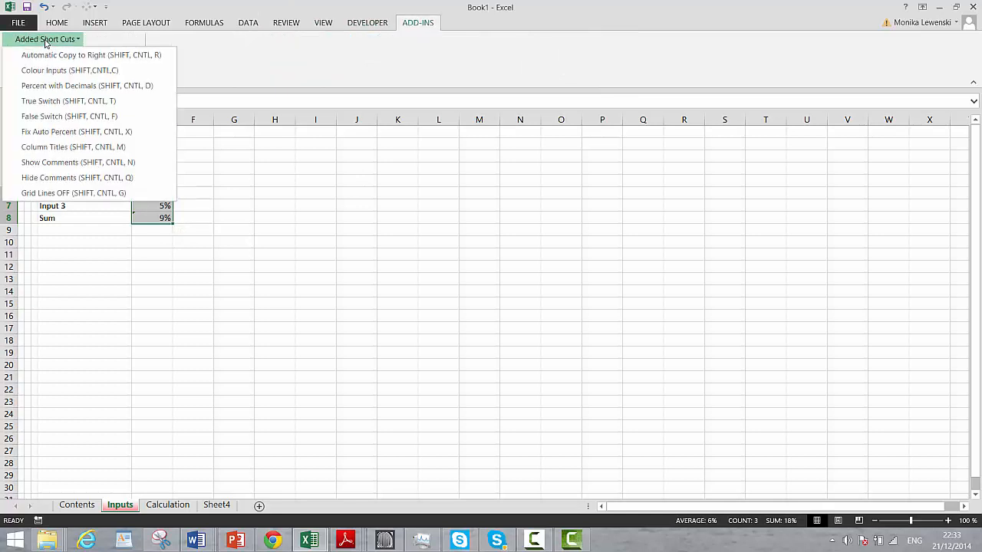
left_click(59, 88)
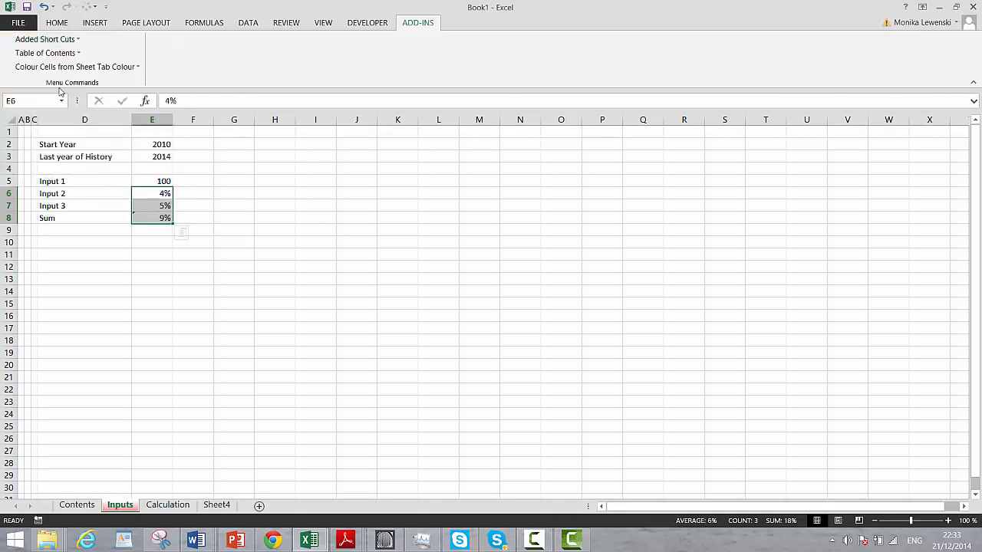
left_click(166, 257)
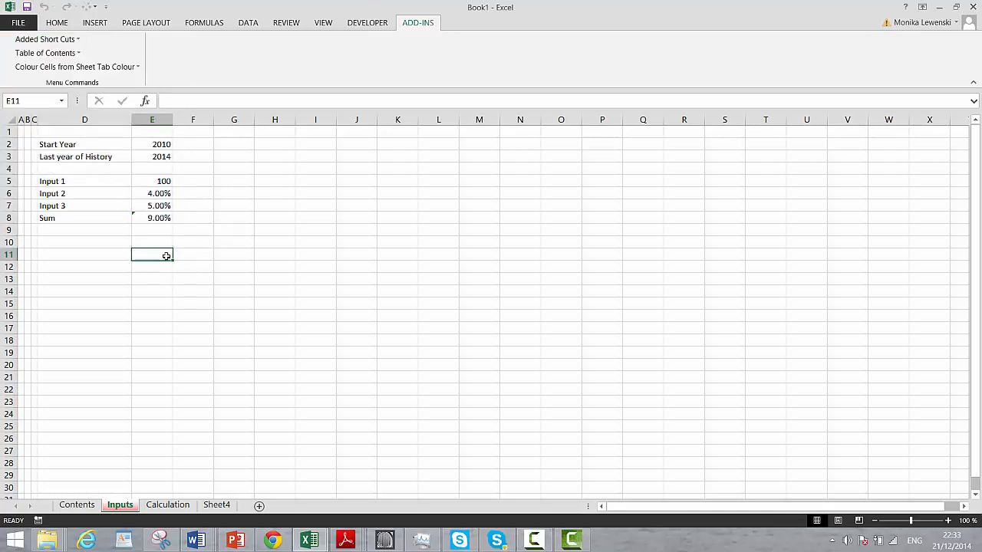
Colour the fixed input values in cells E2 to E7 blue with the Colour Inputs macro.
key("Up")
key("Up")
key("Up")
key("Up")
key("Up")
key("Up")
key("Up")
key("Up")
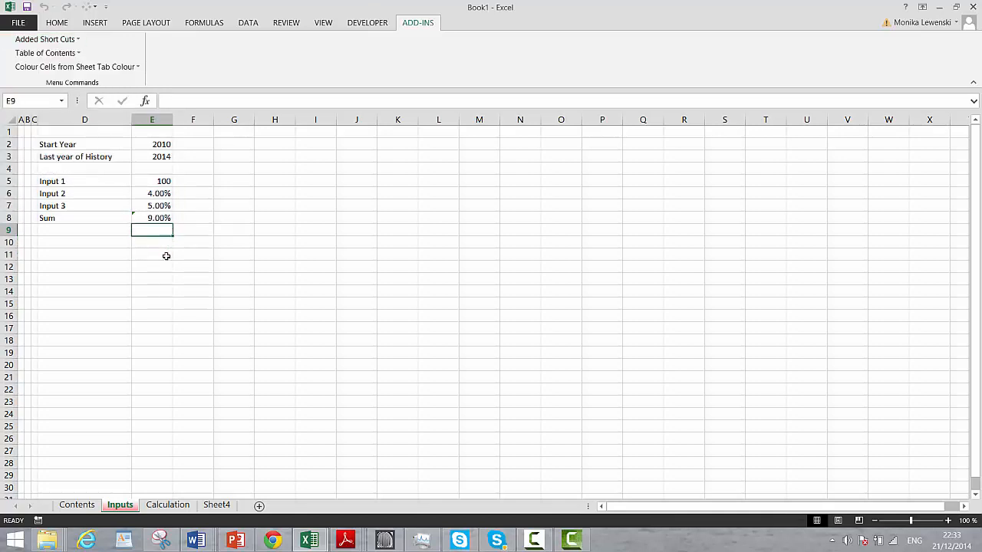
key("Up")
key("Down")
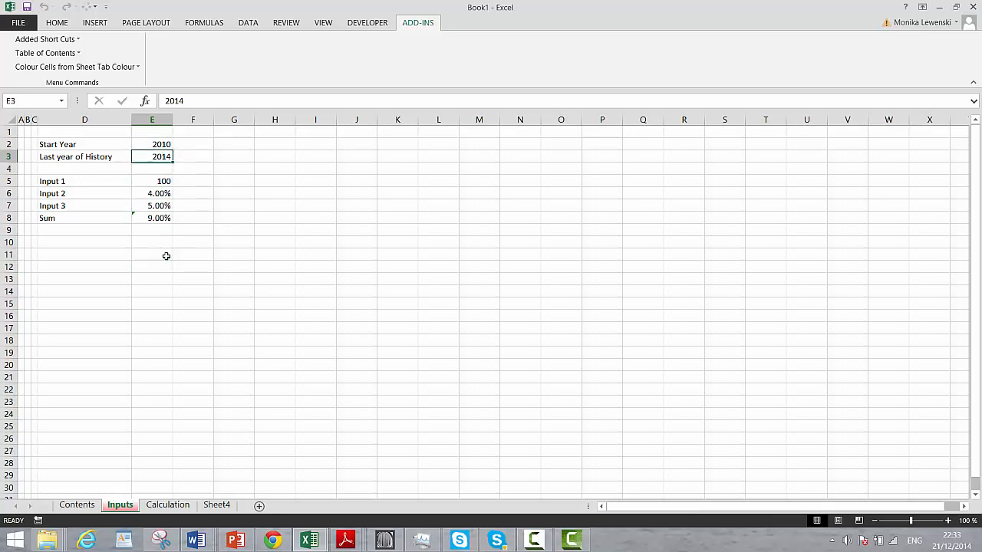
key("Up")
key("ctrl+shift+Down")
key("ctrl+shift+Down")
key("Down")
key("Down")
key("Down")
key("Down")
key("Down")
key("Down")
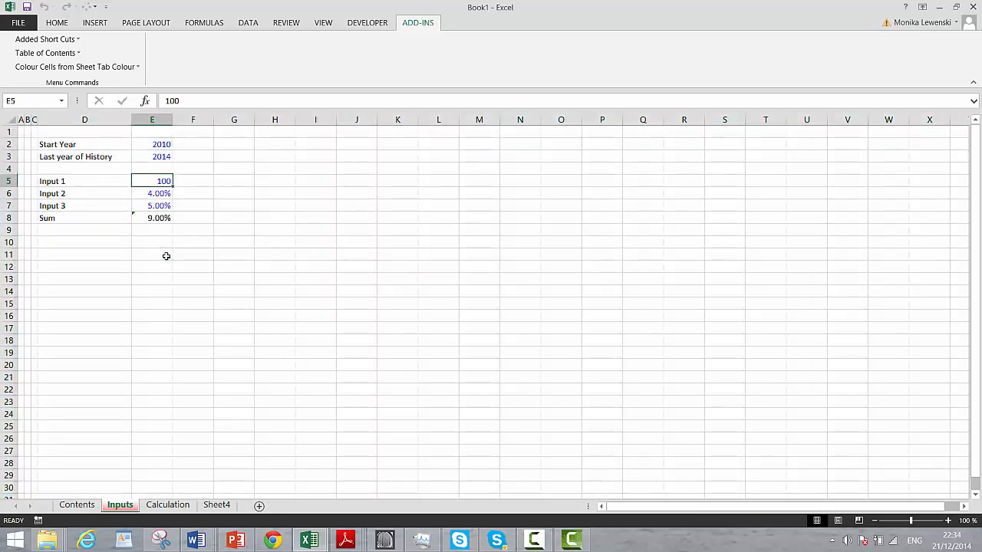
Delete the Sum formula in E8 and replace it with an AutoSum of Inputs 1 to 3, =SUM(E5:E7).
key("Up")
key("Up")
key("Up")
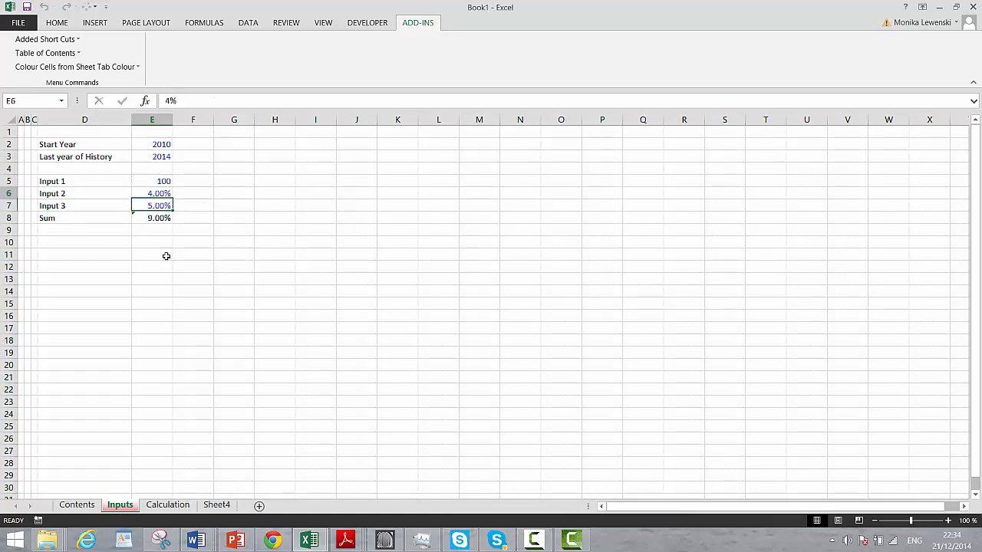
key("Down")
key("Down")
key("Down")
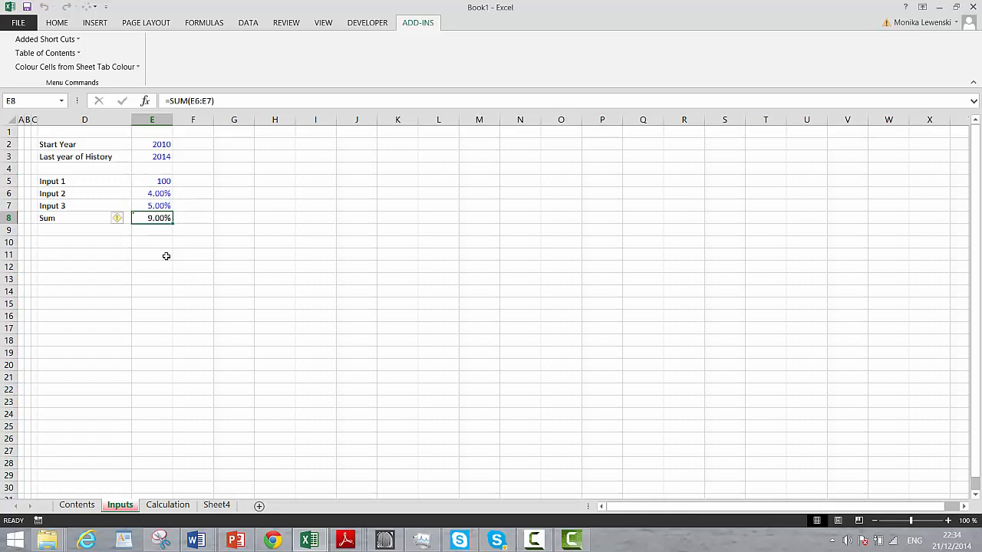
key("Delete")
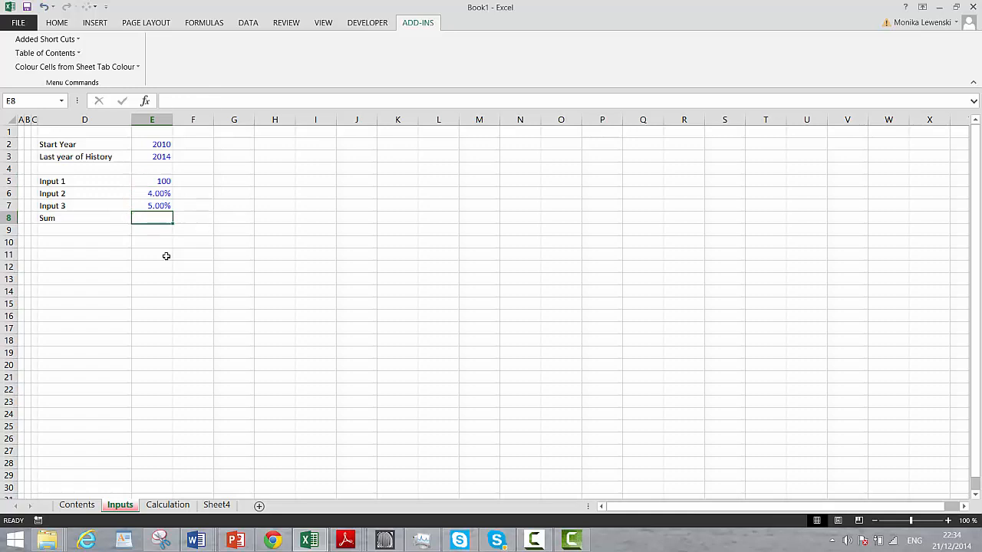
key("alt+equal")
key("Return")
key("Up")
key("Up")
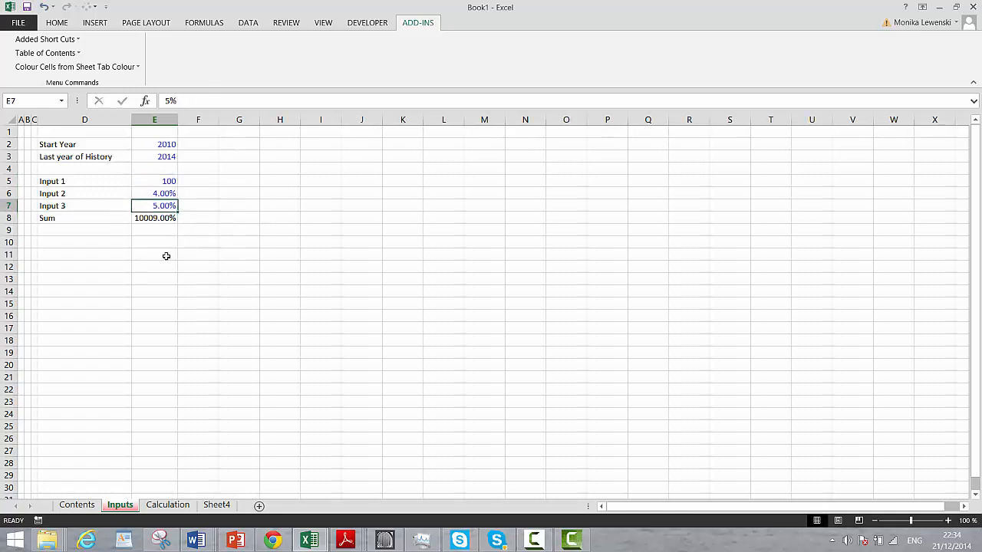
key("Down")
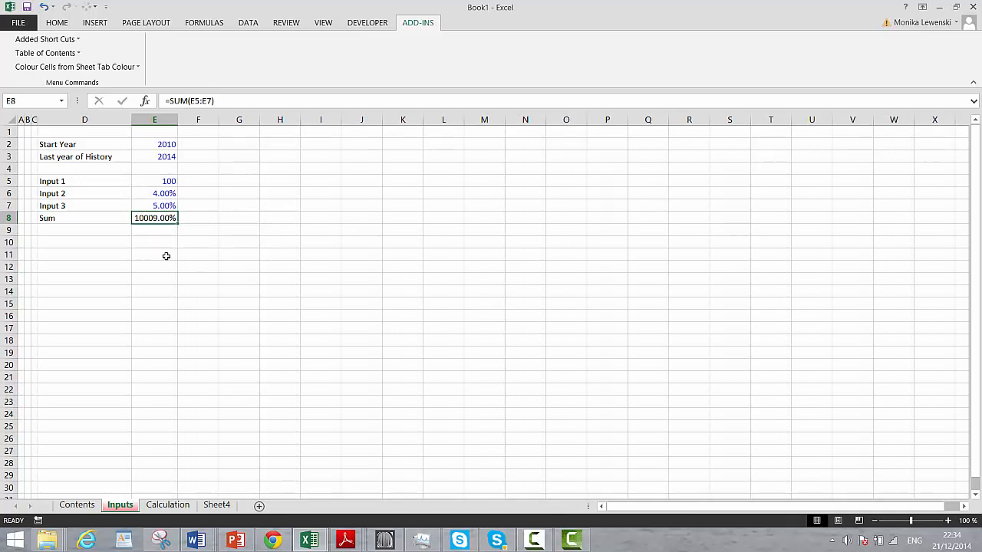
key("Up")
key("Up")
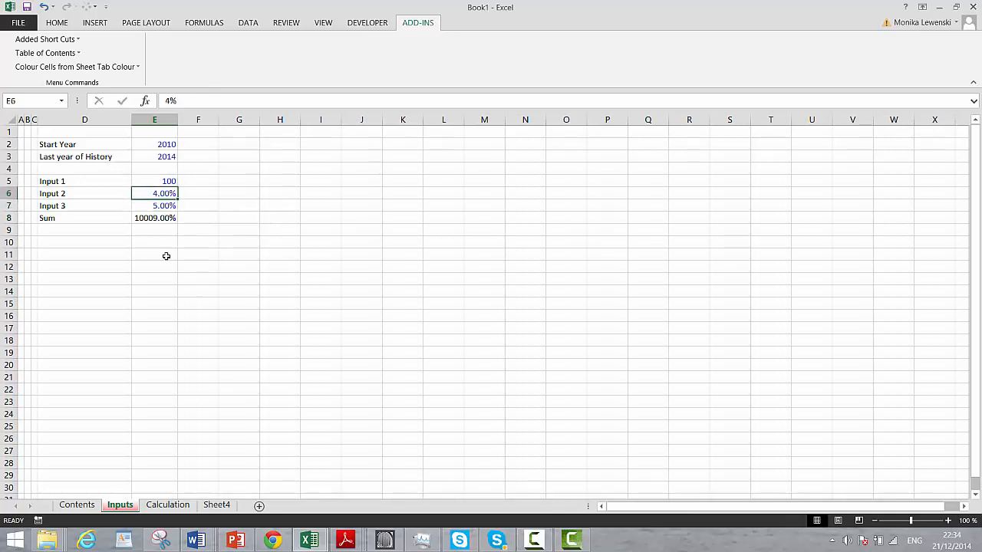
Replace the Sum in E8 with an AutoSum of only the two percentages in E6 and E7.
key("shift+Down")
key("shift+Down")
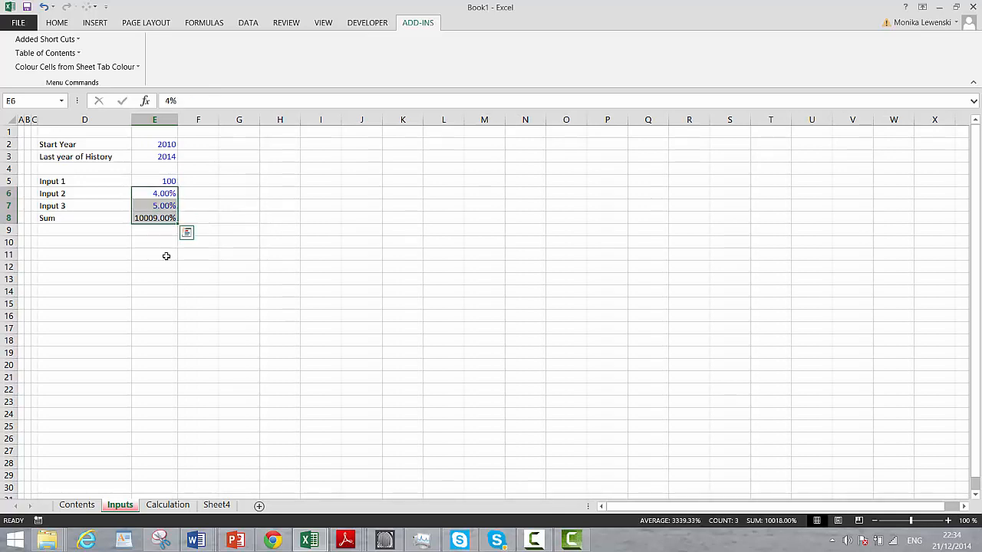
key("alt+equal")
key("Return")
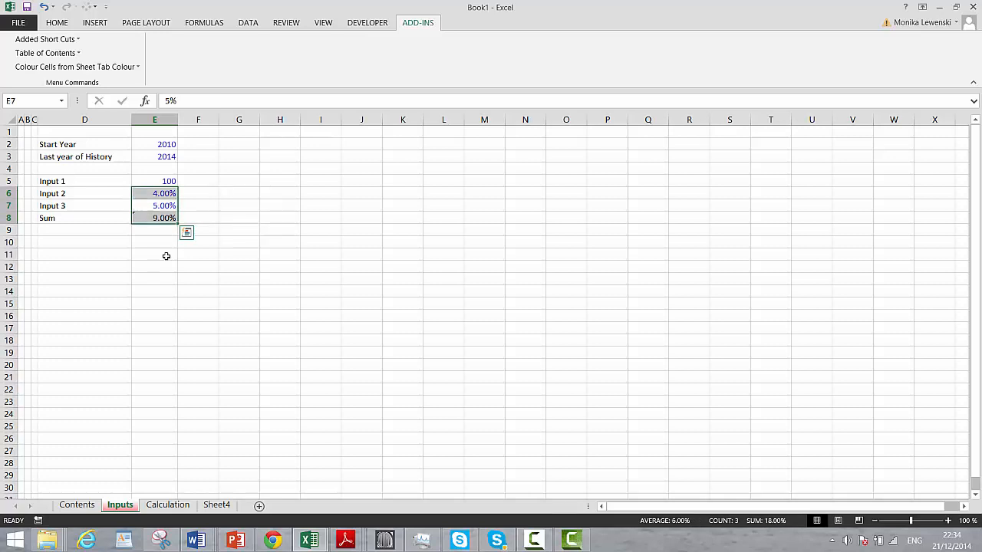
Insert a blank row between Input 1 and Input 2 on the Inputs sheet.
key("Up")
key("Left")
key("shift+space")
key("ctrl+plus")
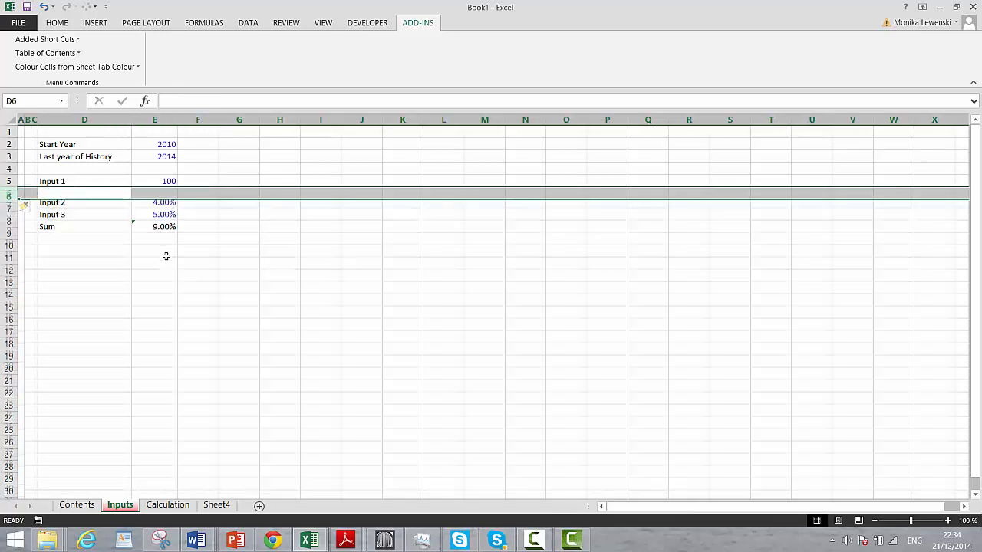
Clear the Sum cell E9 and replace it with an AutoSum of Inputs 2 and 3, =SUM(E7:E8).
key("Down")
key("Down")
key("Down")
key("Right")
key("Delete")
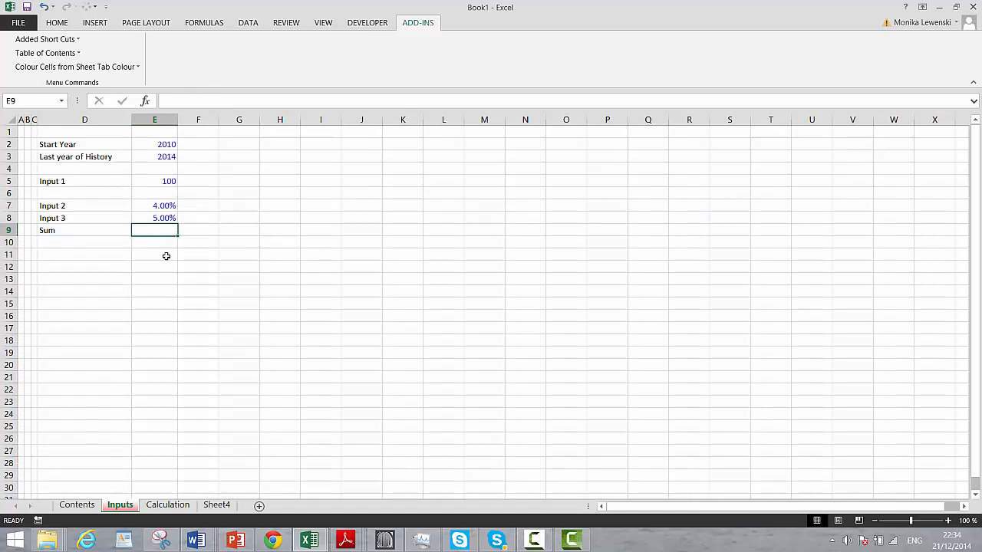
key("alt+equal")
key("Return")
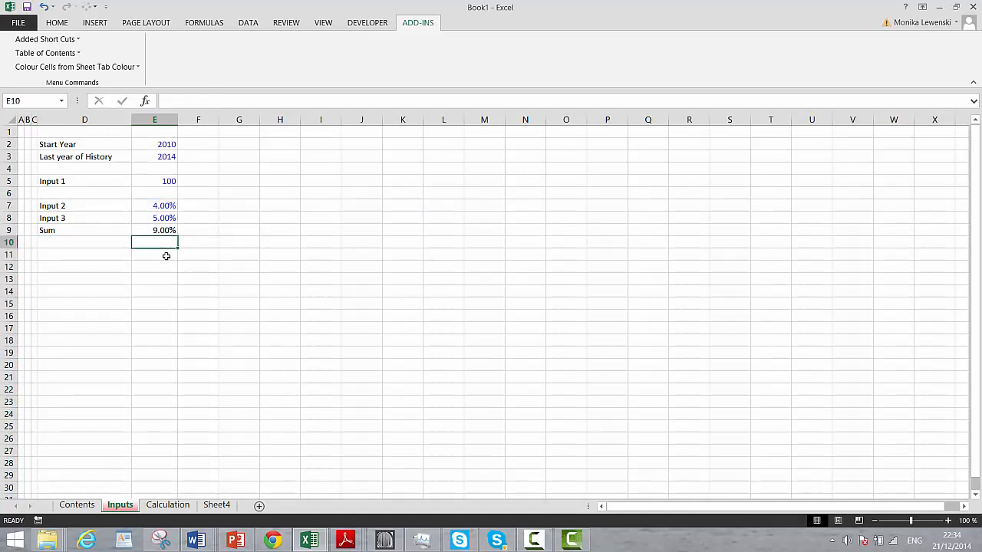
key("Up")
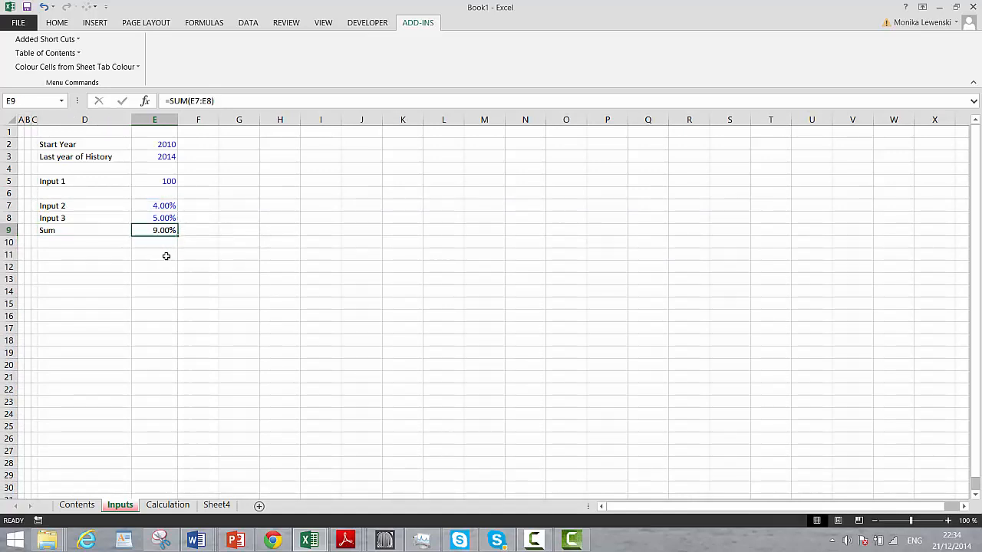
On the Calculation sheet, run the Colour Cells from Sheet Tab Colour macro to colour the cells linked to the Inputs sheet.
key("ctrl+Page_Down")
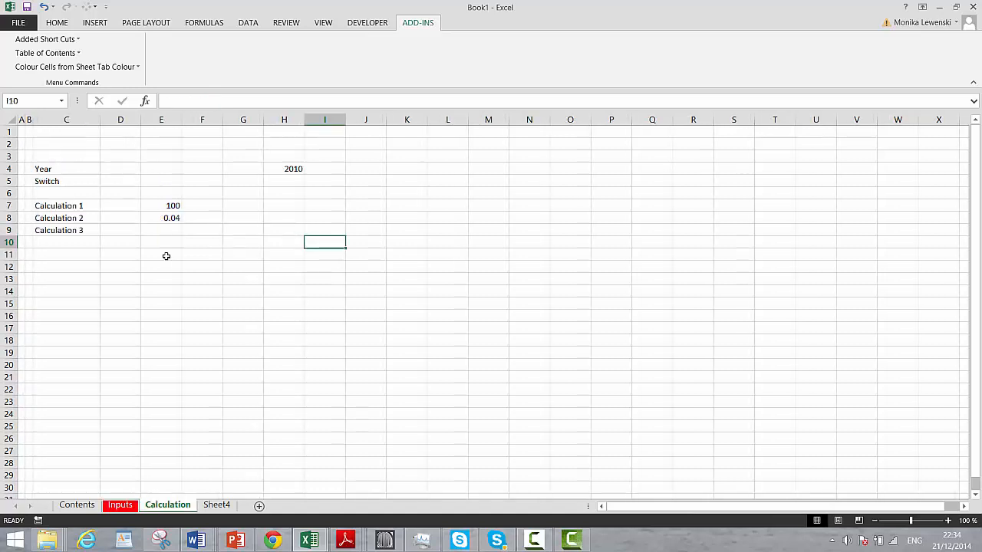
key("Up")
key("Up")
key("Up")
key("Up")
key("Up")
key("Left")
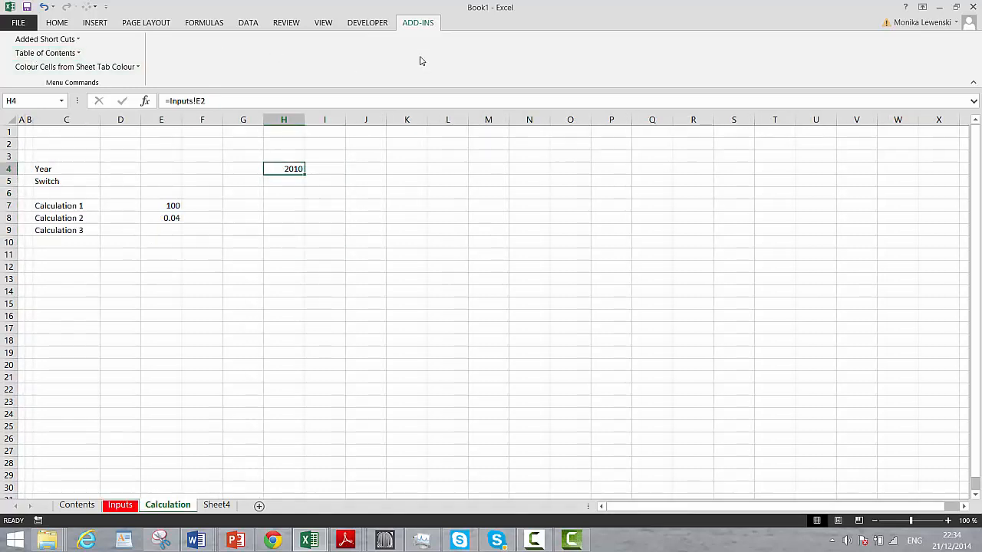
left_click(47, 69)
left_click(60, 80)
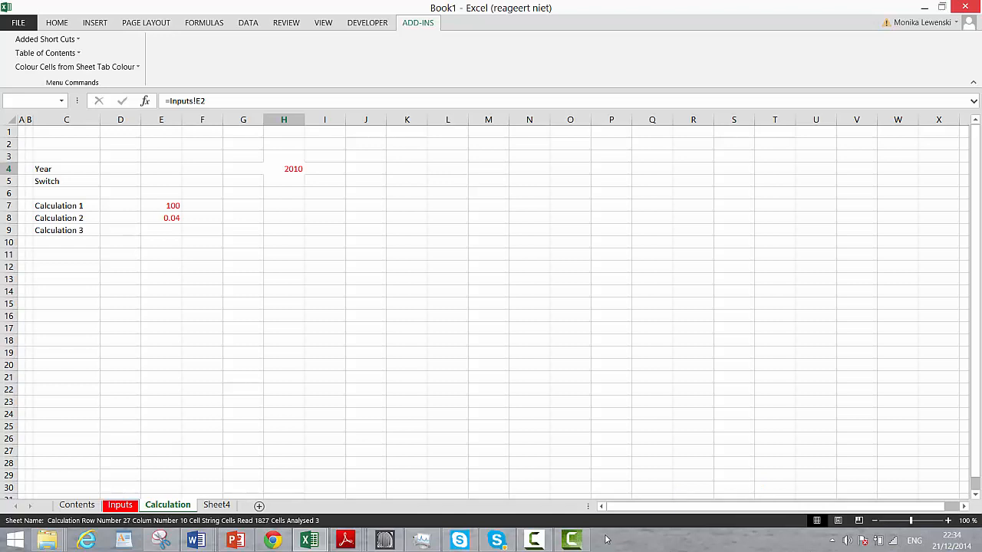
left_click(576, 540)
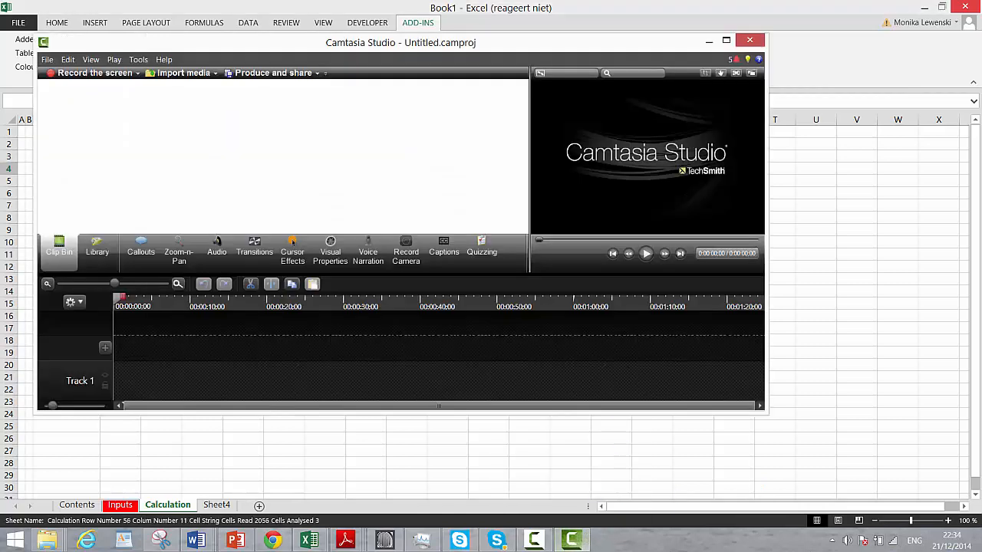
left_click(535, 541)
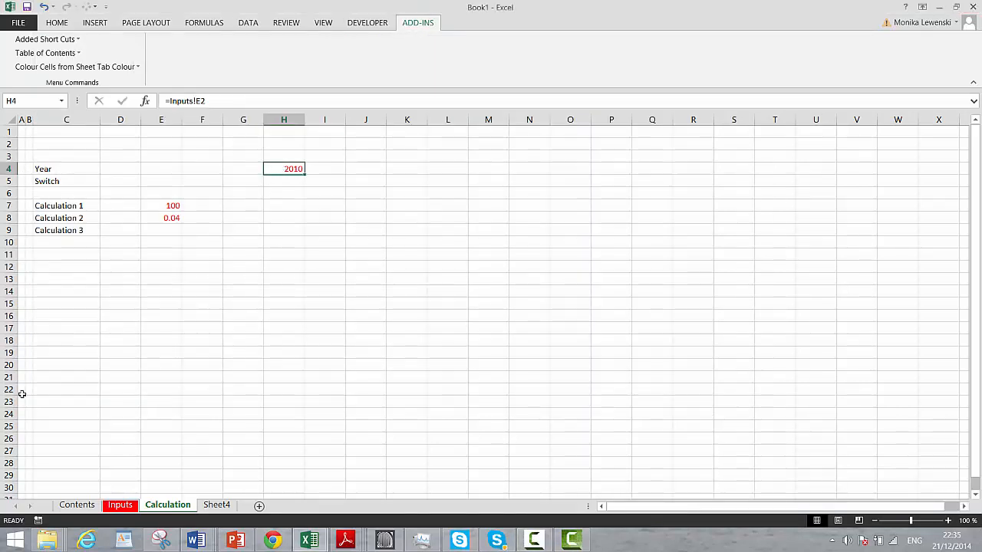
Enter the formula =H4+1 in cell I4 of the Year row on the Calculation sheet.
left_click(170, 205)
left_click(170, 219)
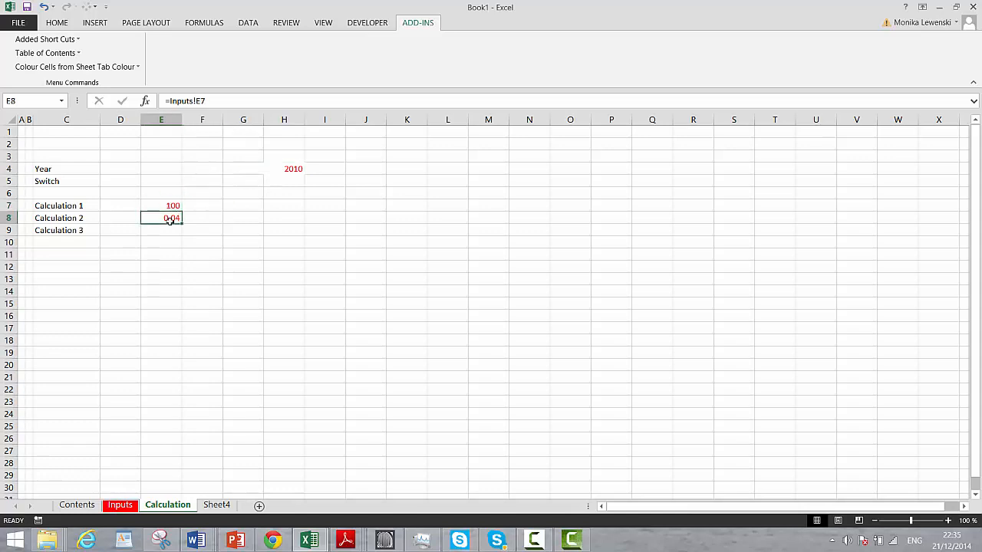
left_click(333, 167)
type("=")
key("Left")
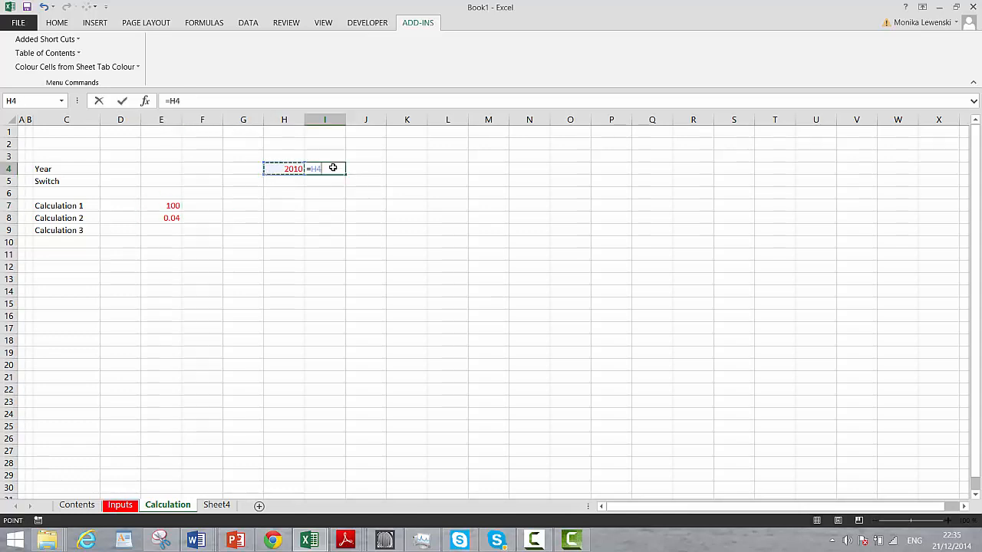
type("+1")
key("Return")
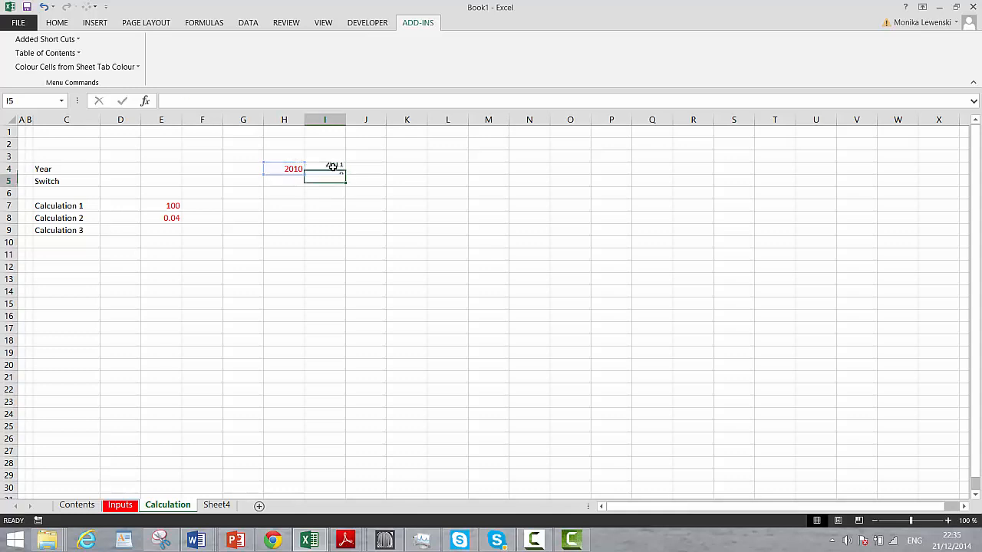
Fill the year formula in I4 across the Year row to S4.
left_click(333, 167)
key("shift+Right")
key("shift+Right")
key("shift+Right")
key("shift+Right")
key("shift+Right")
key("shift+Right")
key("shift+Right")
key("shift+Right")
key("shift+Right")
key("shift+Right")
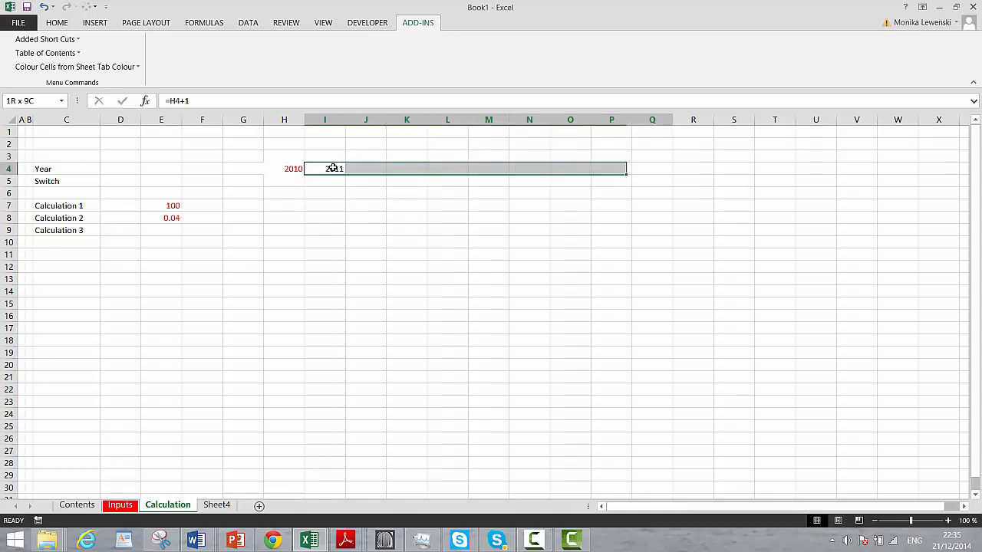
key("ctrl+r")
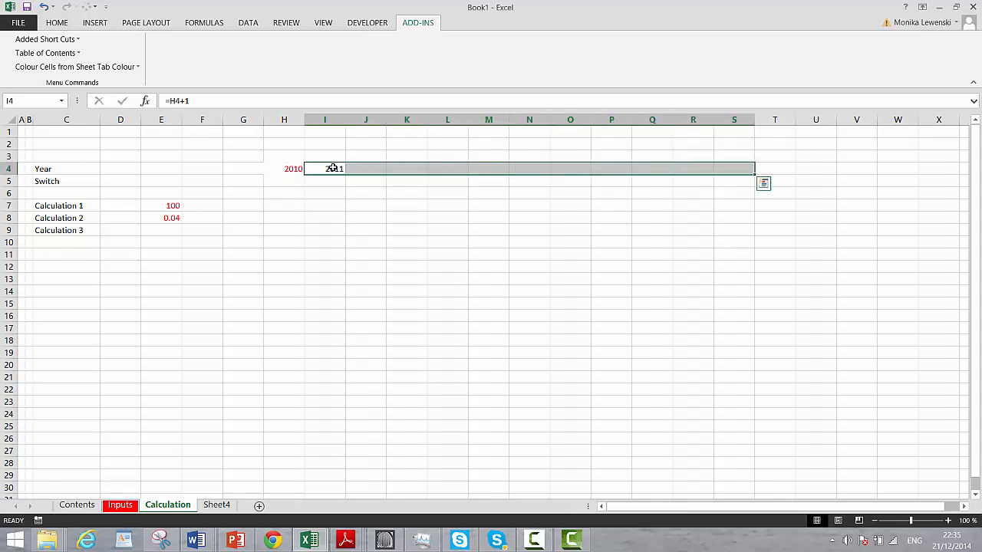
Link the Switch cell E5 to Last year of History on the Inputs sheet with =Inputs!E3.
key("Down")
key("Left")
key("Left")
key("Left")
key("Left")
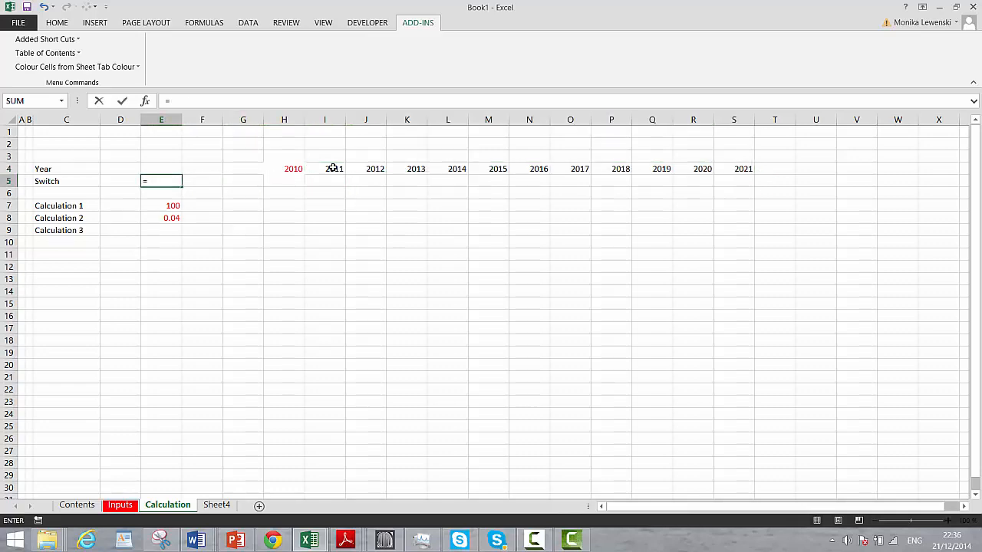
key("ctrl+Page_Up")
left_click(158, 144)
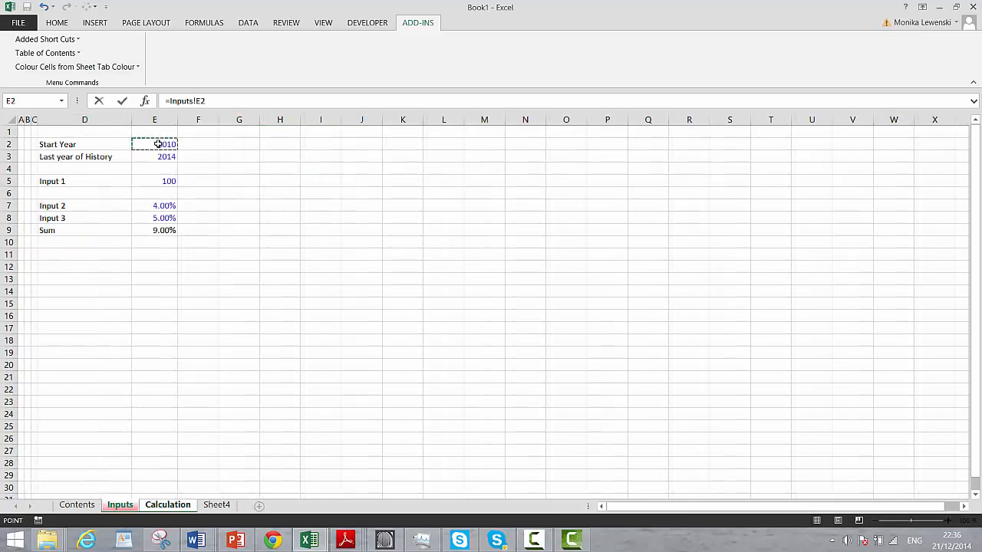
key("Down")
key("Return")
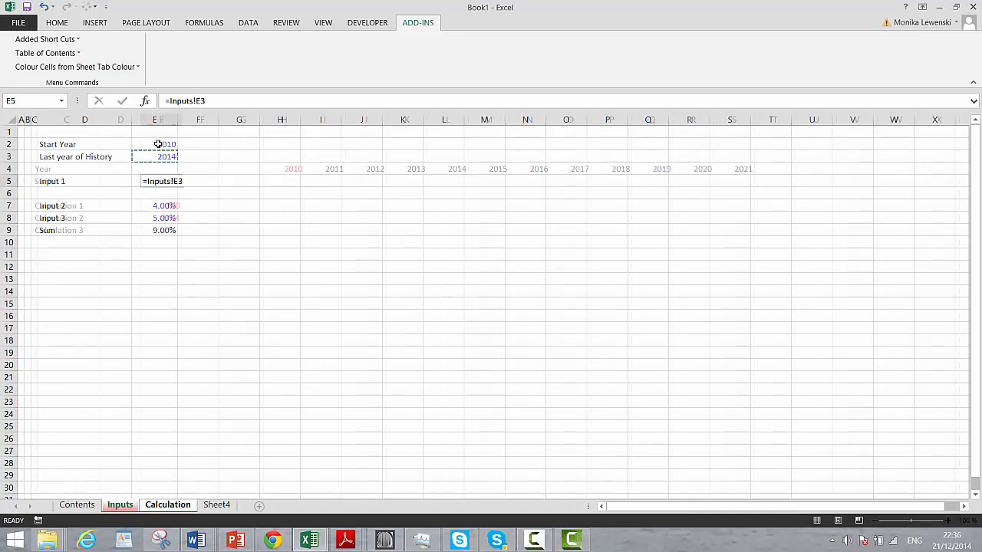
Enter the switch test =H4<=$E$5 in H5 and copy it across to S5 with the Automatic Copy to Right macro.
key("Right")
key("Right")
key("Right")
type("=")
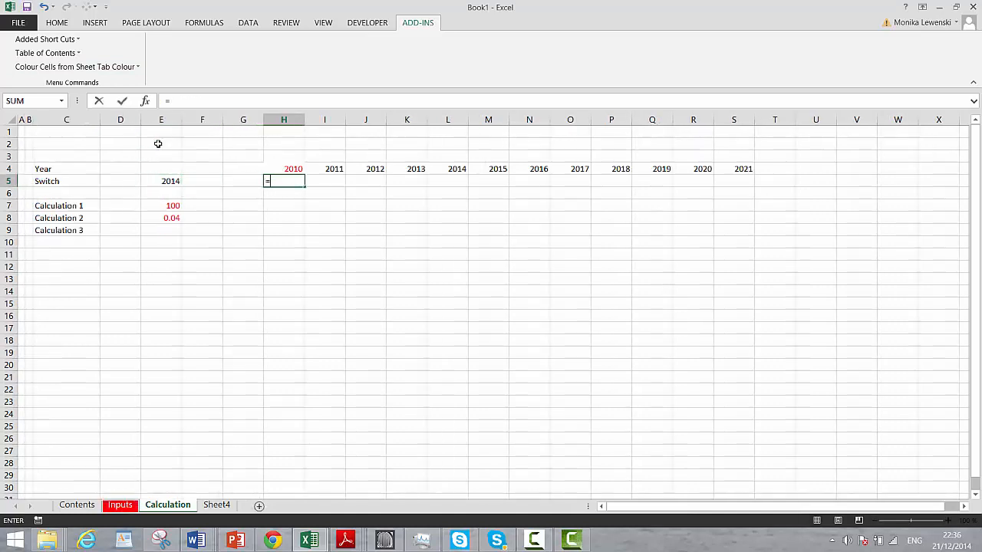
key("Up")
type("<")
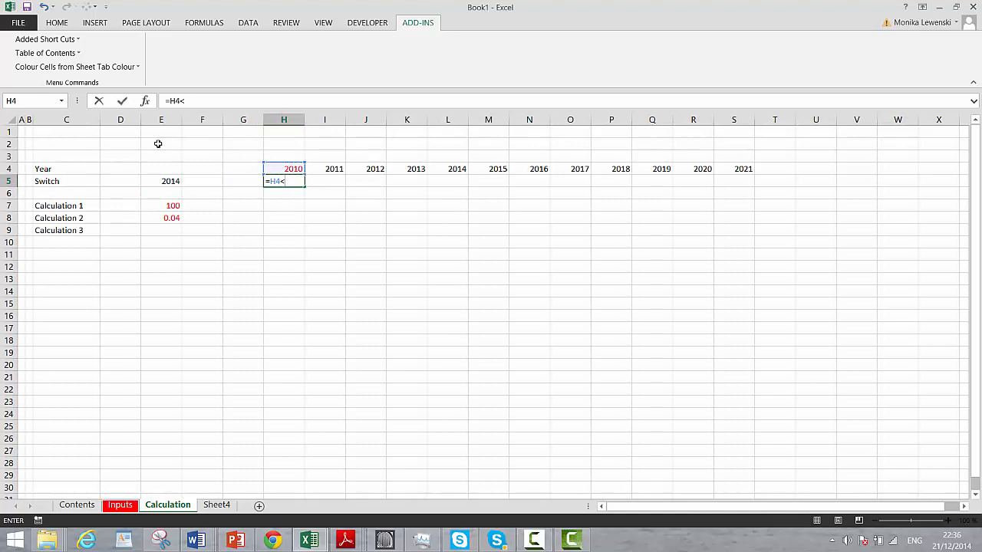
type("=")
key("Left")
key("Left")
key("Left")
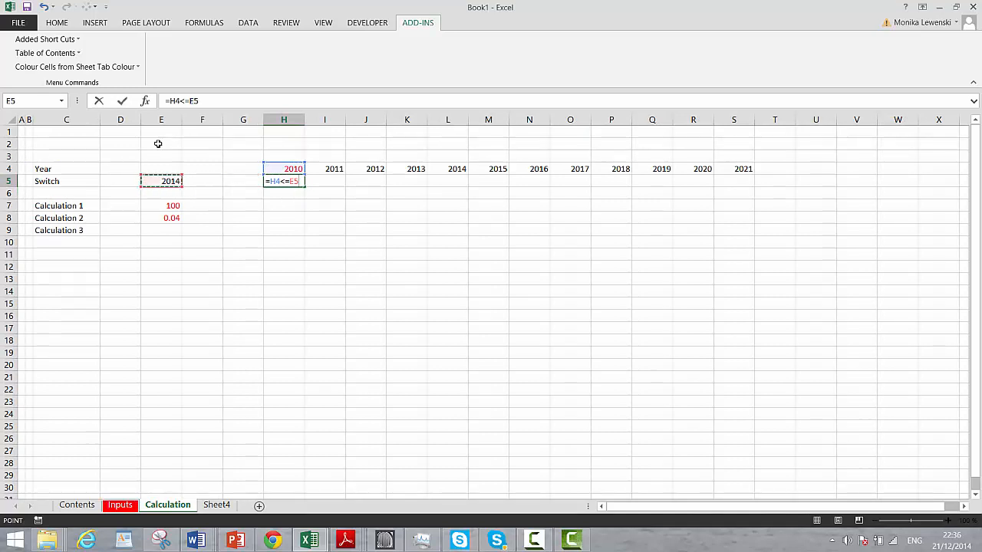
key("F4")
key("Return")
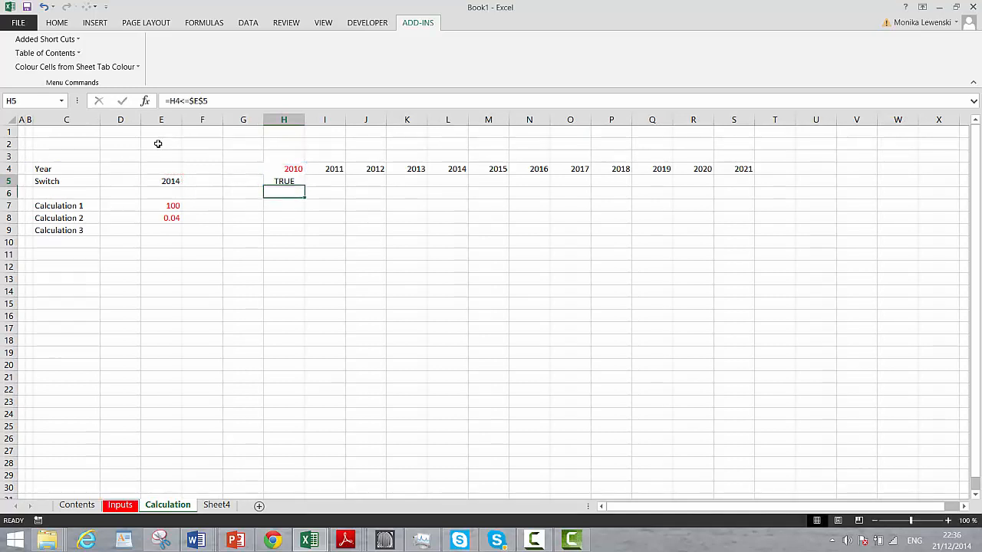
key("Up")
key("ctrl+shift+r")
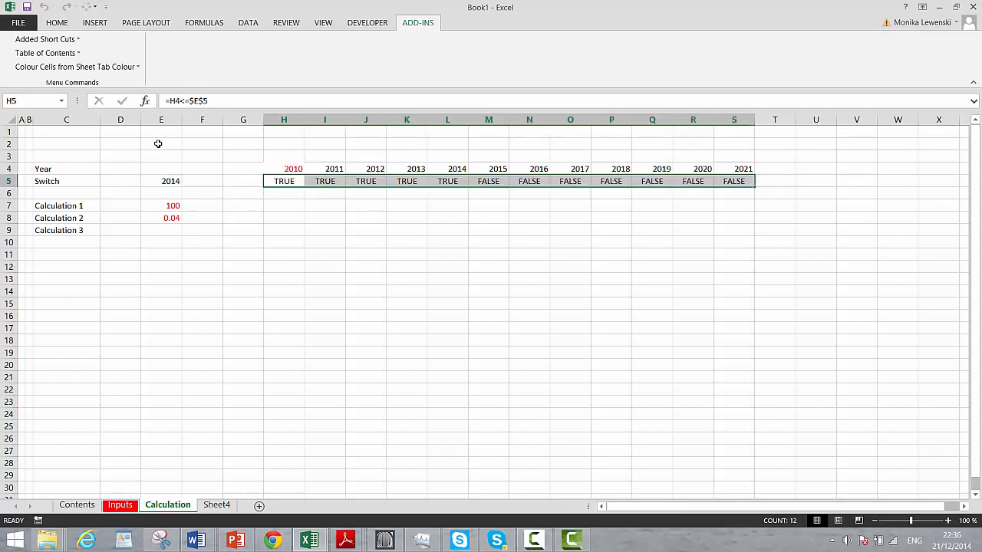
Enter =$E7 in H7 of the Calculation 1 row, fixing only the column of the reference.
key("Down")
key("Down")
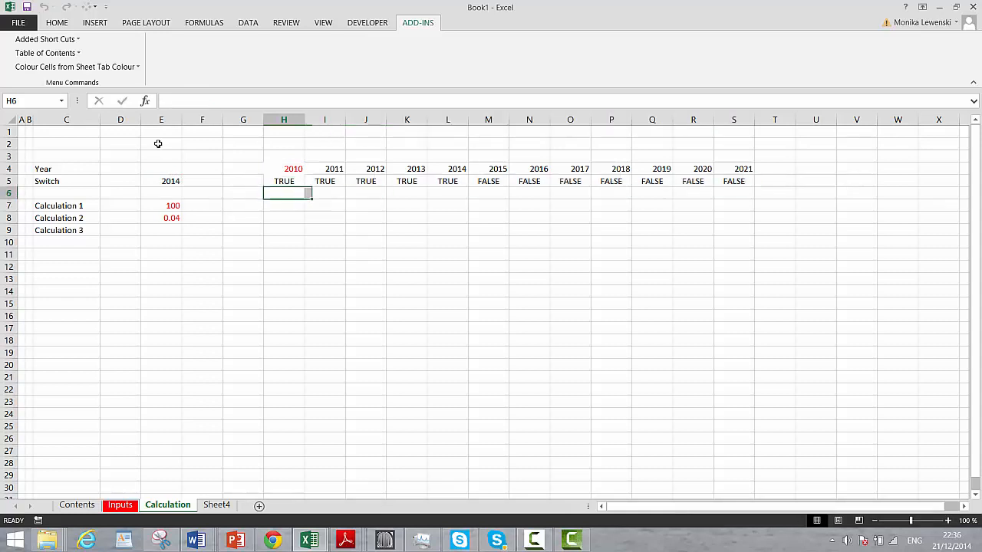
type("=")
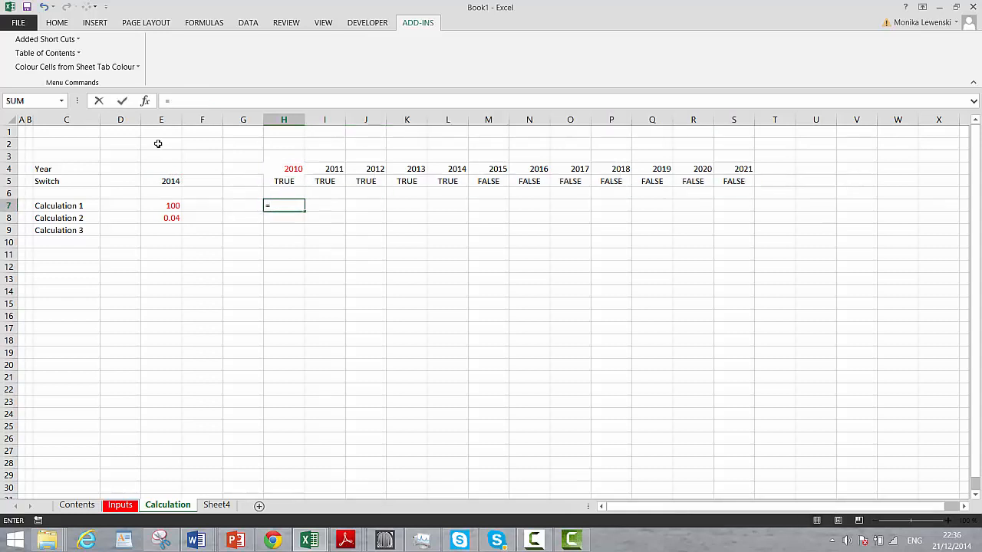
key("Left")
key("Left")
key("Left")
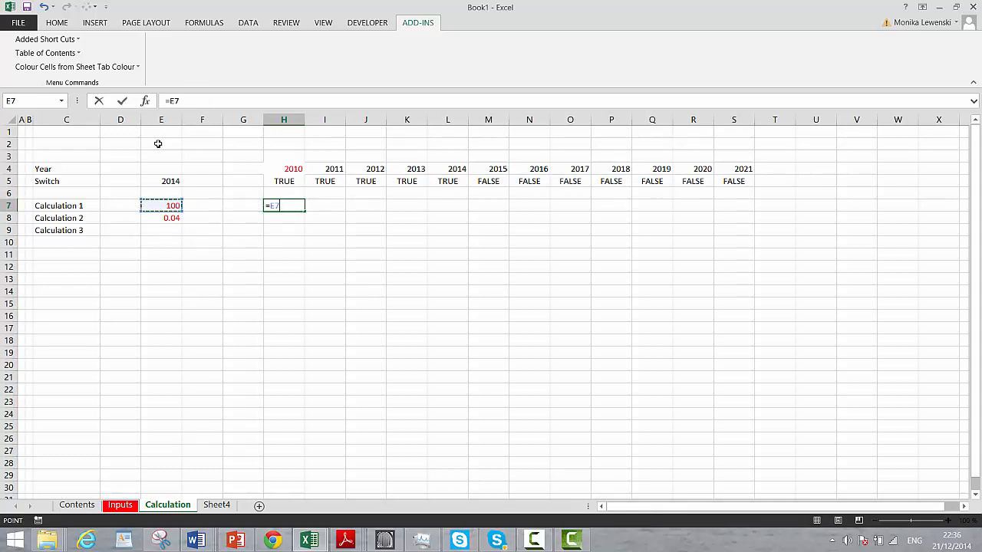
key("F4")
key("F4")
key("F4")
key("Return")
Fill the H7 formula down to H8 and copy both rows across to column S with Automatic Copy to Right.
key("Up")
key("shift+Down")
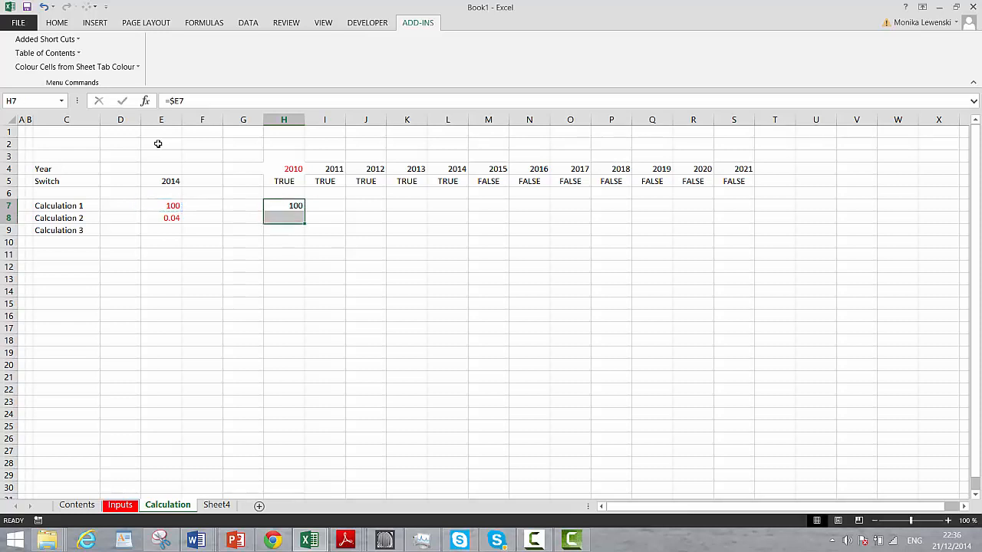
key("ctrl+d")
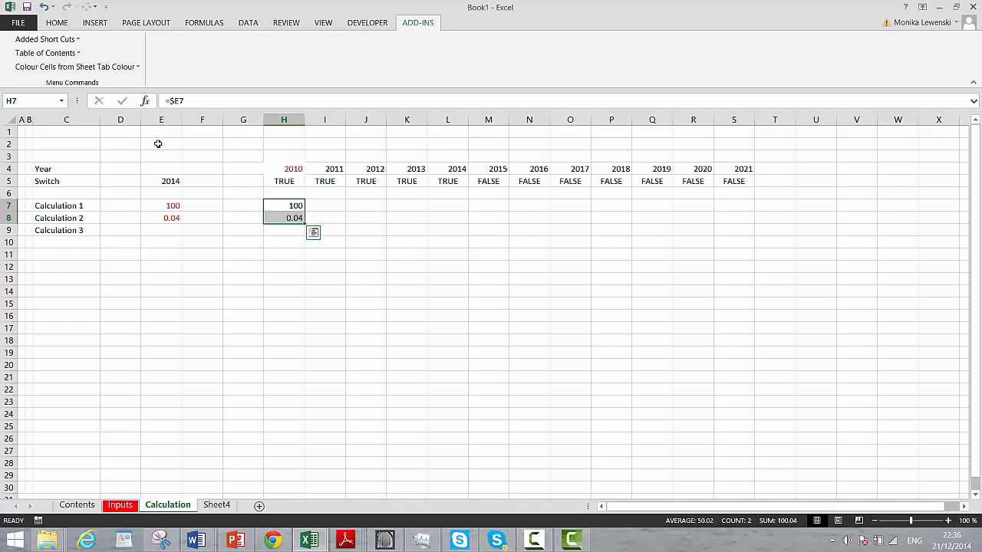
key("ctrl+shift+r")
Apply the True Switch and False Switch macros to the Switch row cells H5 to S5.
key("Up")
key("Up")
key("ctrl+shift+Right")
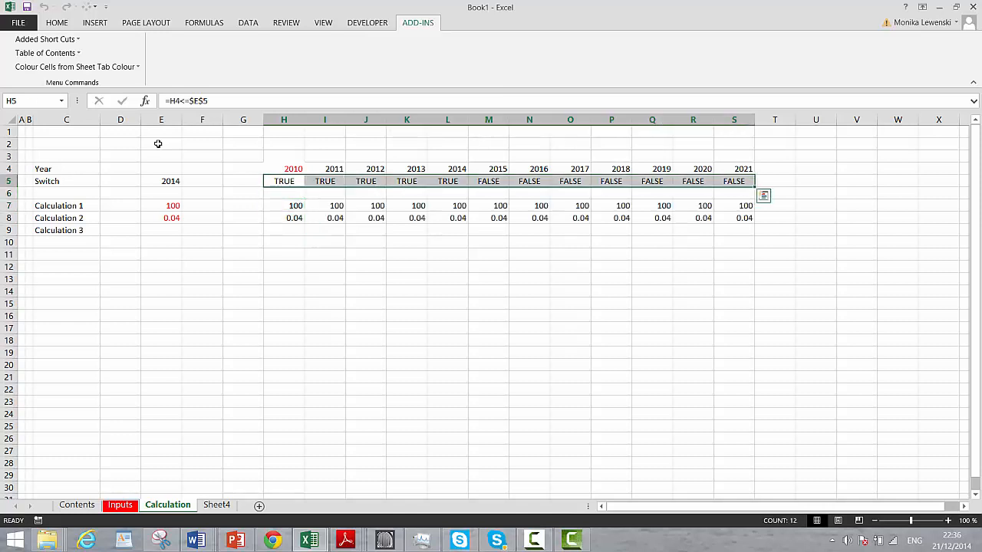
left_click(44, 40)
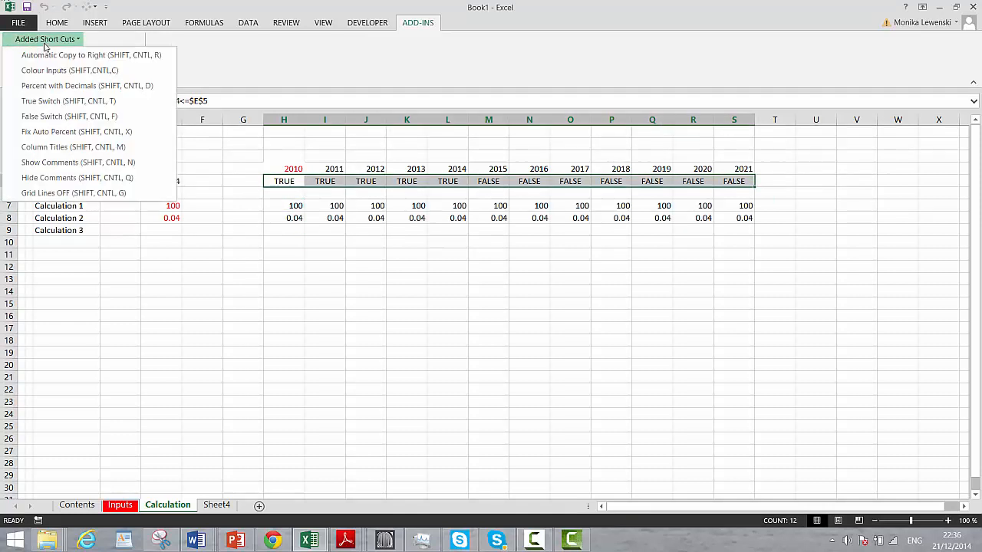
left_click(65, 107)
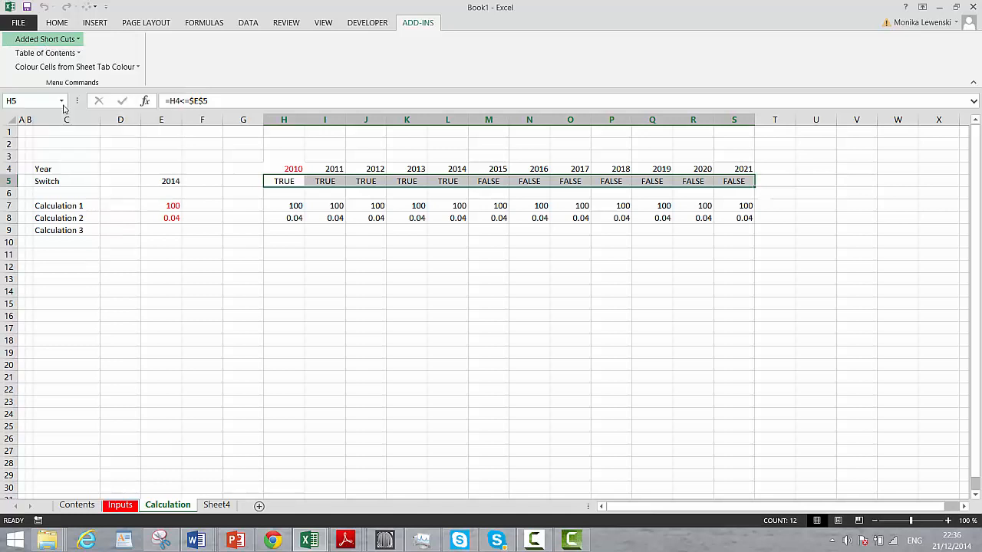
left_click(55, 39)
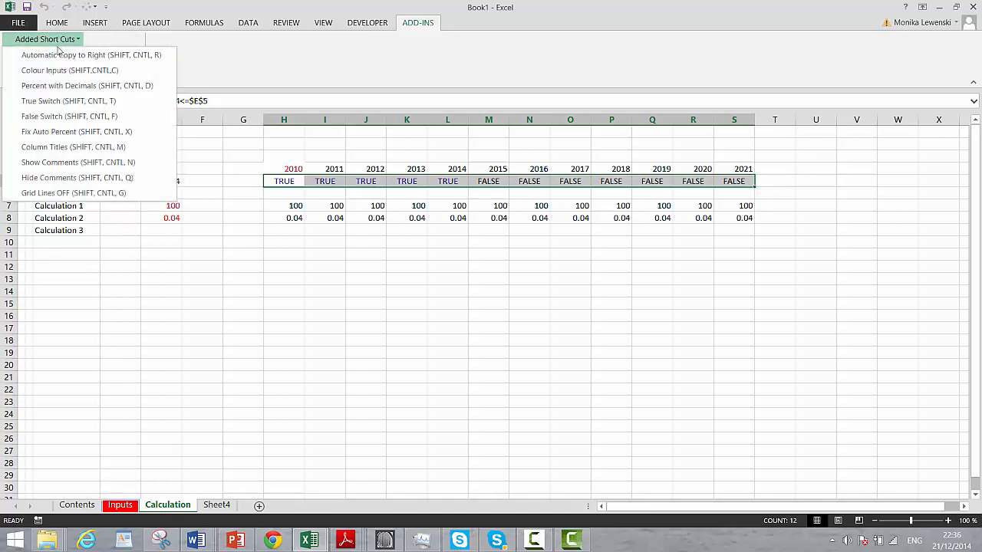
left_click(66, 116)
left_click(293, 230)
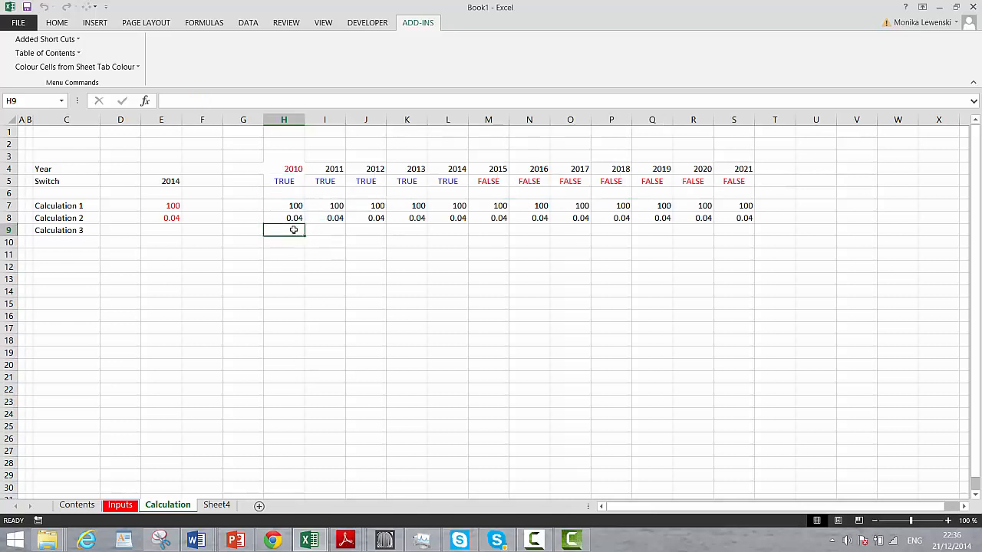
key("Up")
key("Up")
key("Up")
key("Up")
key("ctrl+shift+Right")
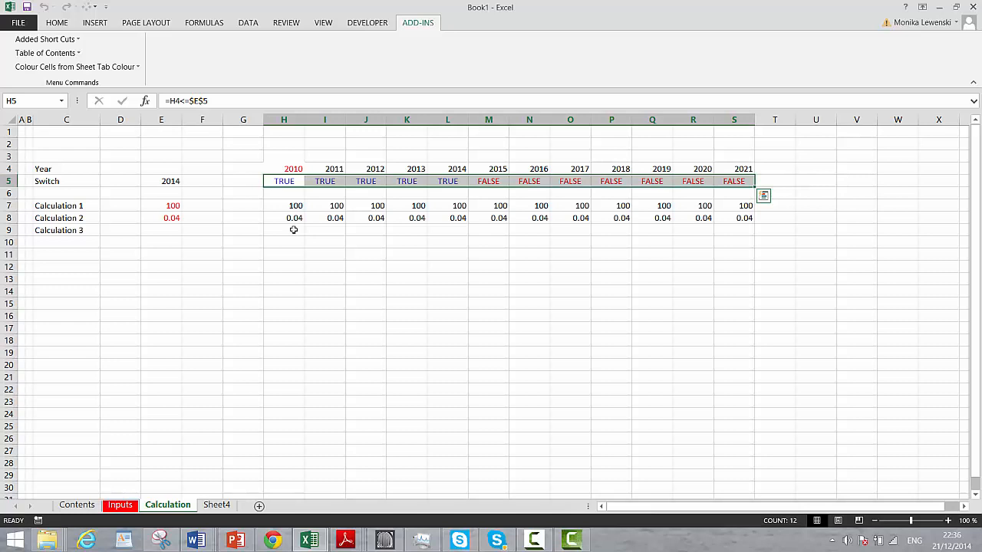
key("Down")
key("Down")
key("Down")
key("ctrl+shift+Right")
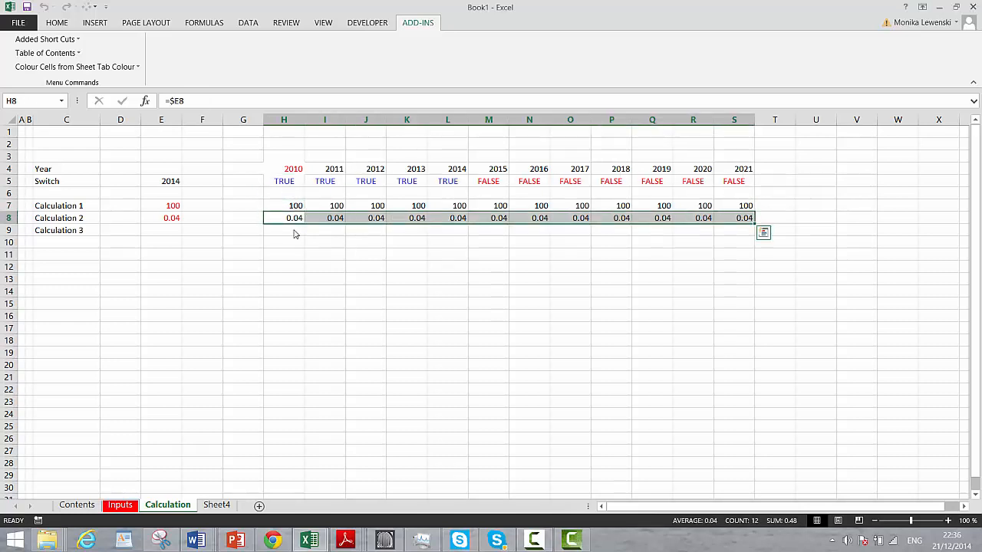
key("F9")
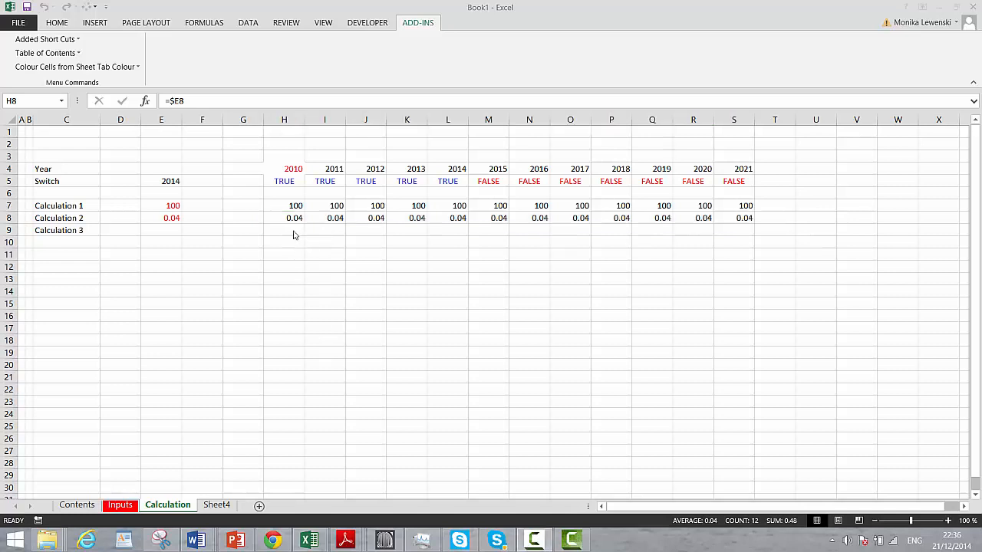
double_click(293, 220)
key("Escape")
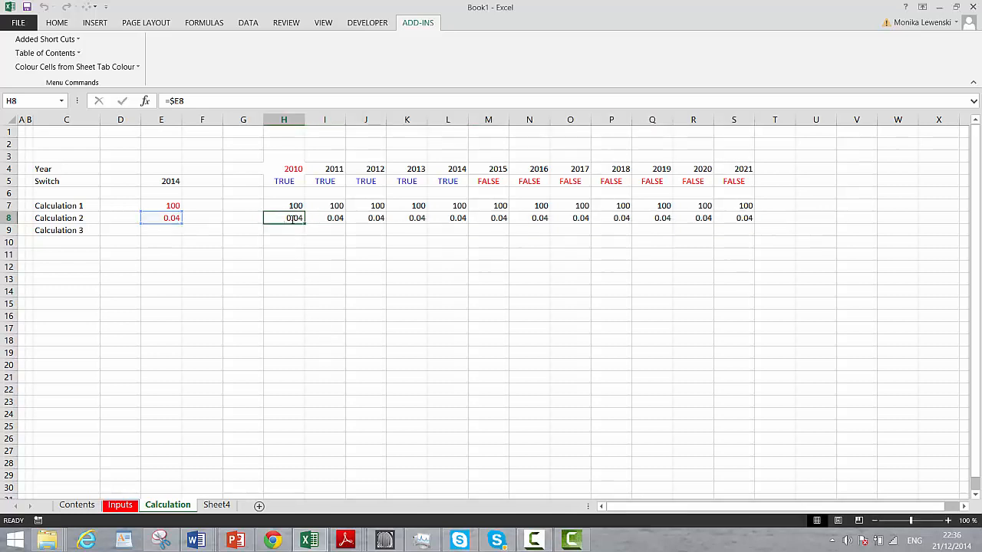
Format the Calculation 2 values in H8 to S8 with the Percent with Decimals macro.
key("Down")
key("Up")
key("ctrl+shift+Right")
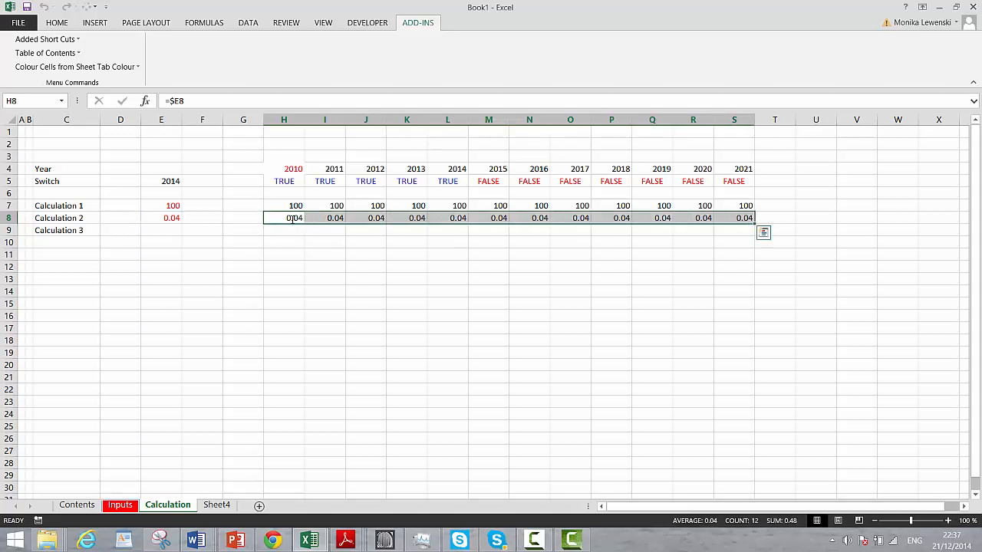
left_click(74, 39)
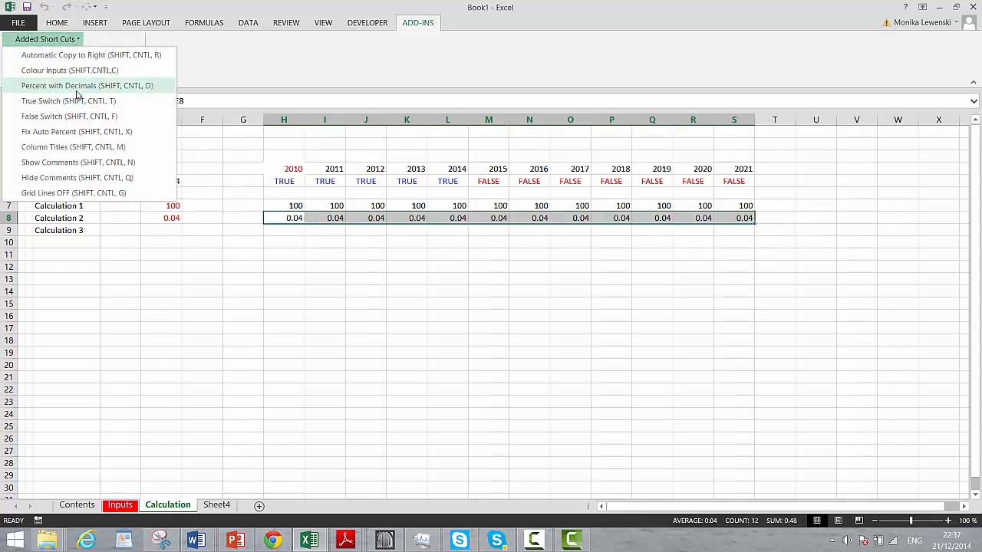
left_click(77, 87)
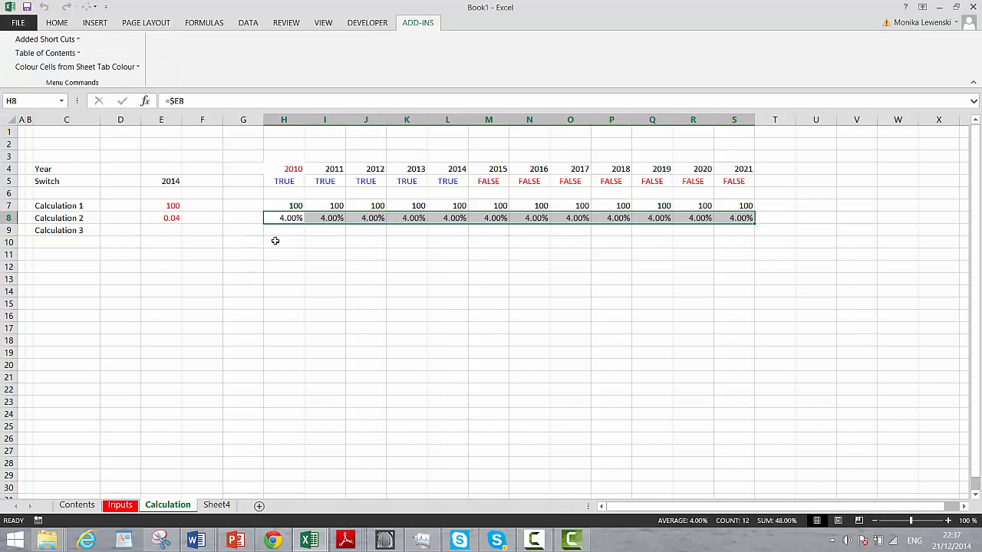
Enter =H7*H8 in H9 of the Calculation 3 row.
key("Up")
key("Down")
key("Down")
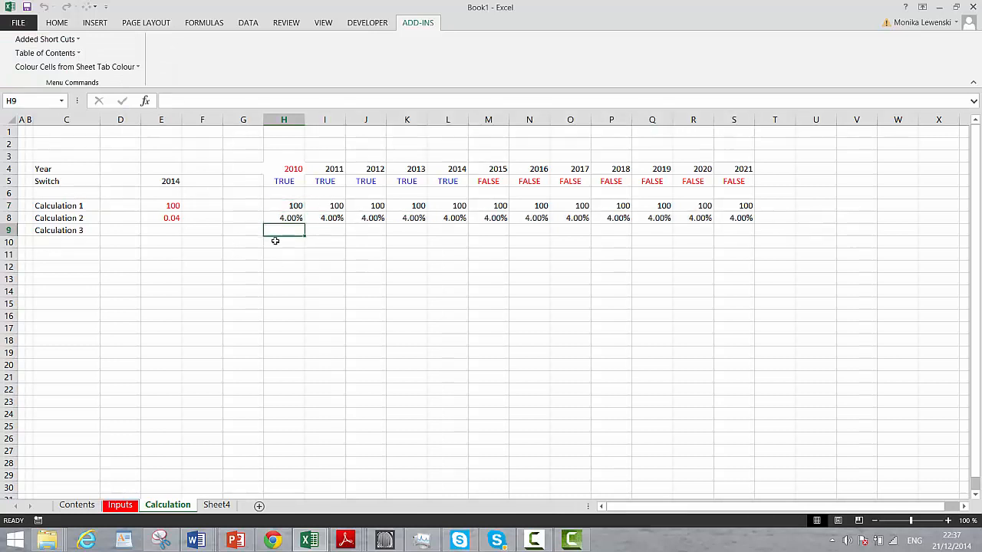
key("alt")
key("alt")
type("=")
key("Up")
key("Up")
type("*")
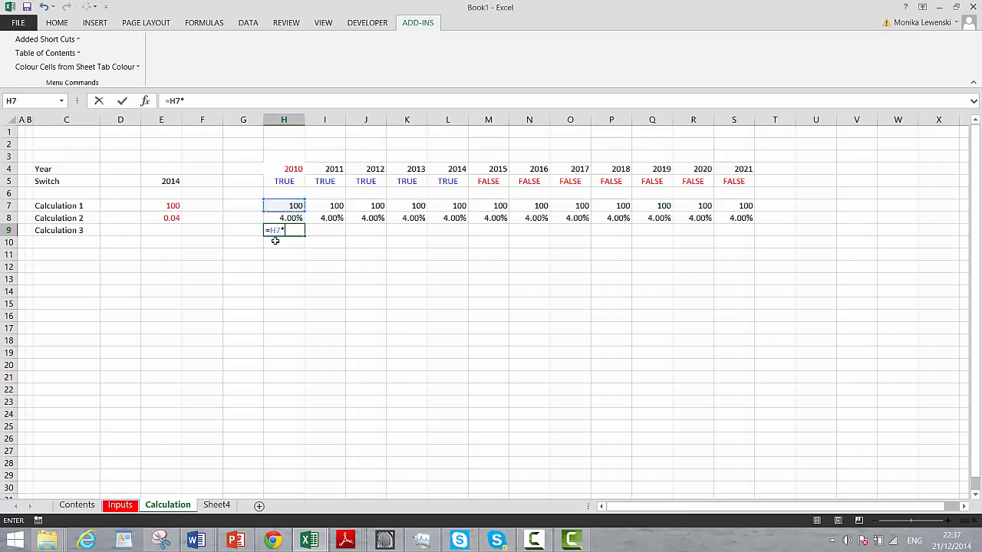
key("Up")
key("ctrl+Return")
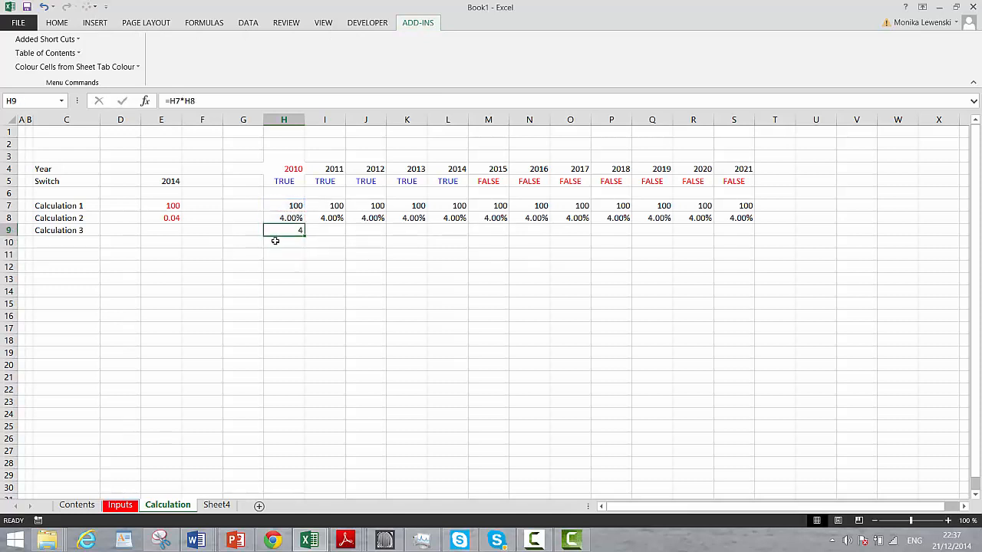
Copy the Calculation 3 formula in H9 across to S9 with Automatic Copy to Right.
key("shift+Right")
key("shift+Right")
key("shift+Right")
key("shift+Right")
key("shift+Right")
key("shift+Right")
key("shift+Right")
key("shift+Right")
key("shift+Right")
key("shift+Right")
key("shift+Right")
key("ctrl+r")
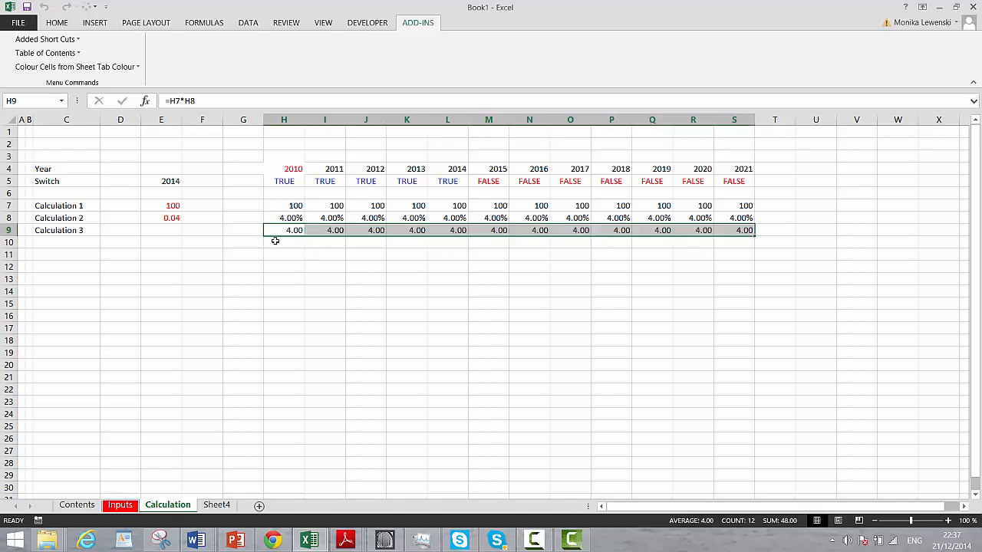
Go to the Contents sheet and run the Table of Contents macro there.
key("Left")
key("Left")
key("Left")
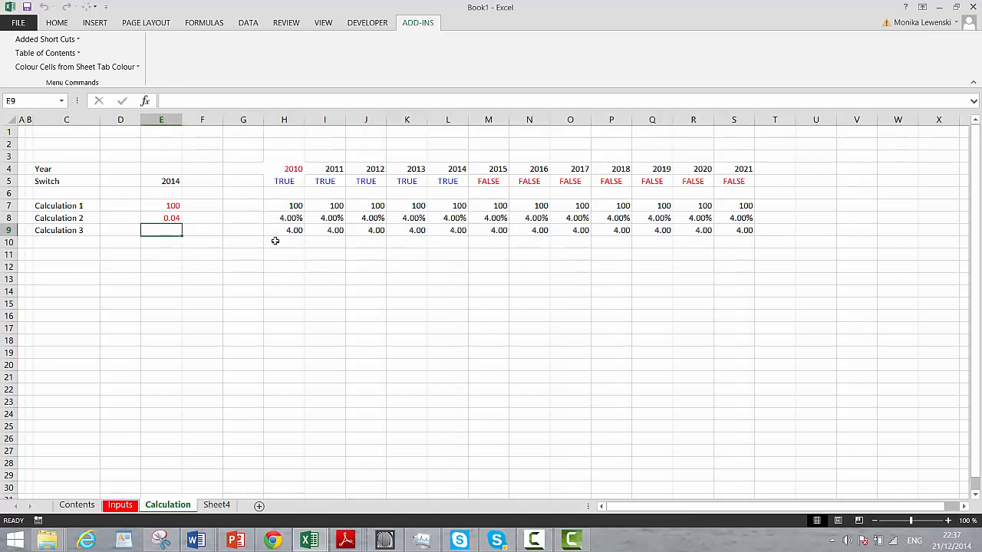
key("ctrl+Page_Up")
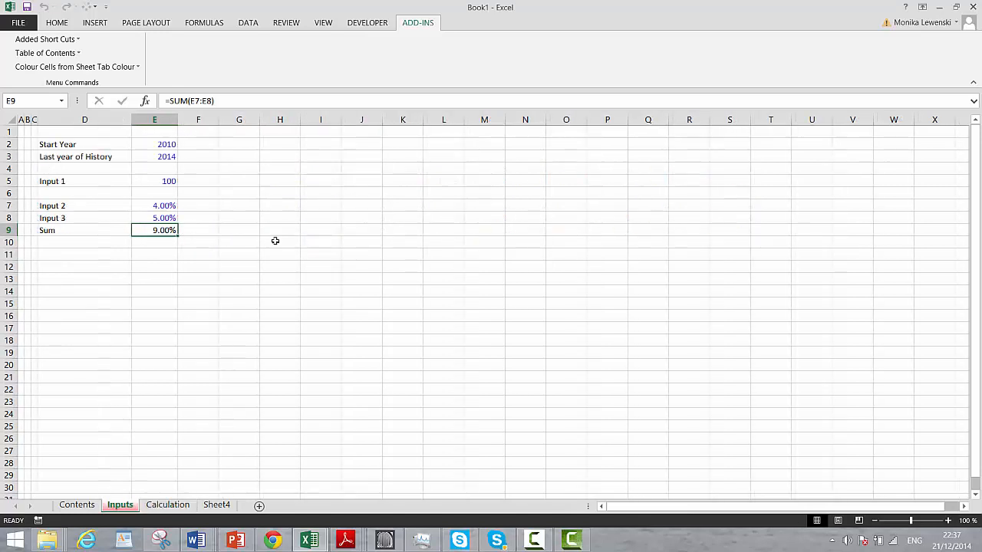
key("ctrl+Page_Up")
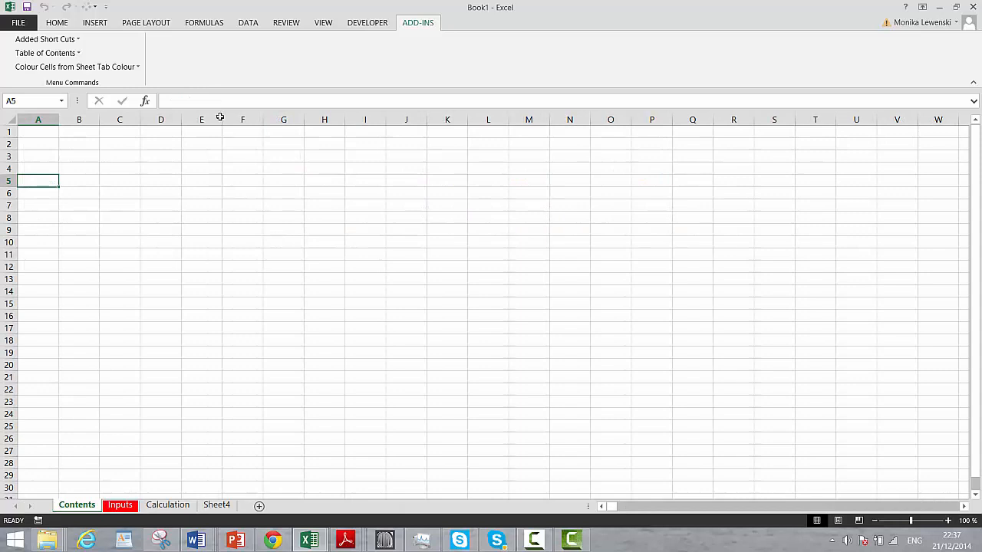
left_click(53, 53)
left_click(54, 69)
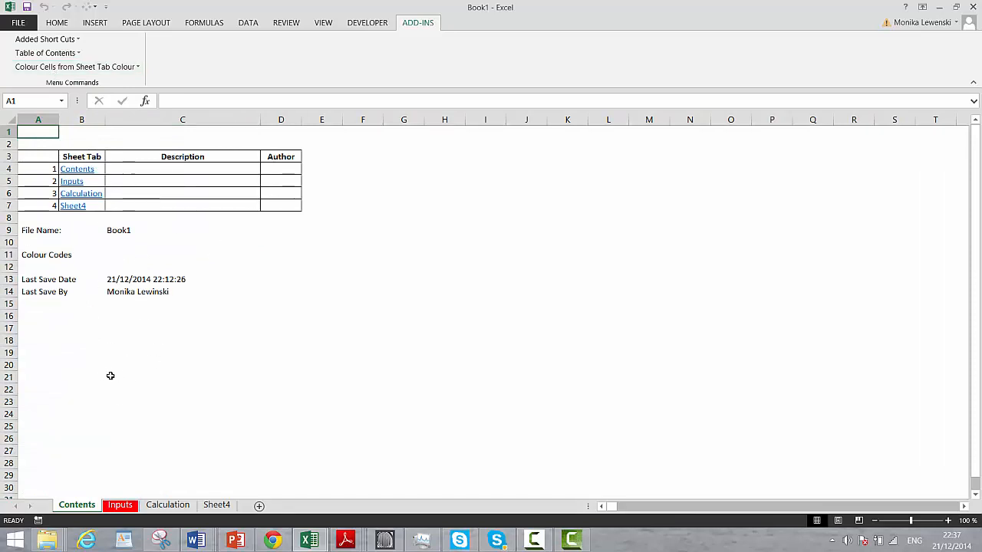
left_click(104, 339)
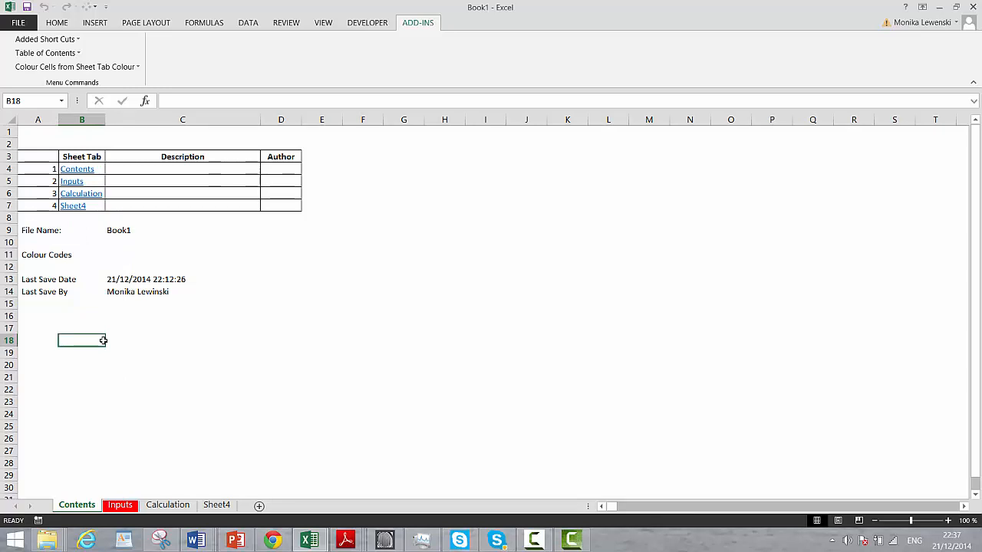
Save the workbook in Documents as Generic Macros, using the Excel Macro-Enabled Workbook file type.
key("F12")
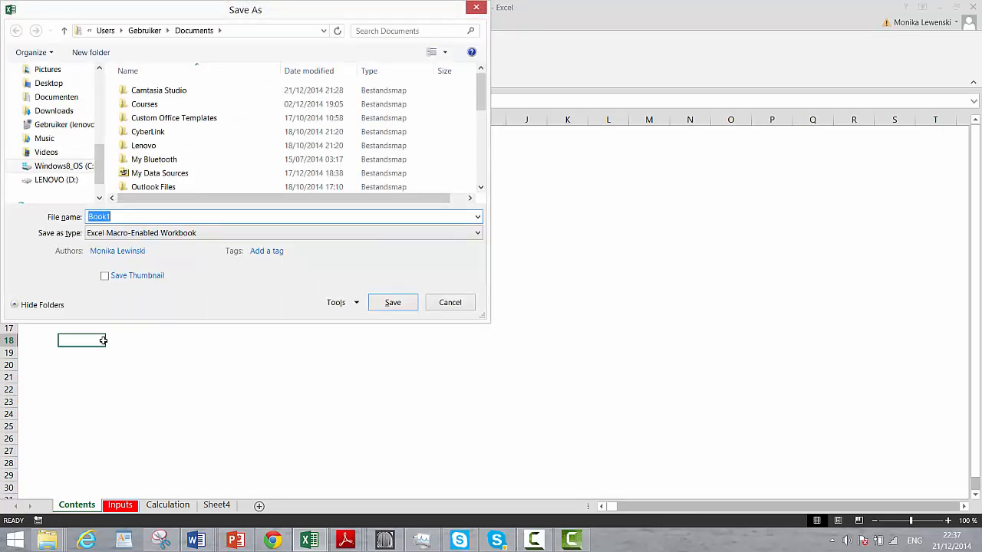
left_click(121, 217)
type("Generic Macros")
left_click(150, 234)
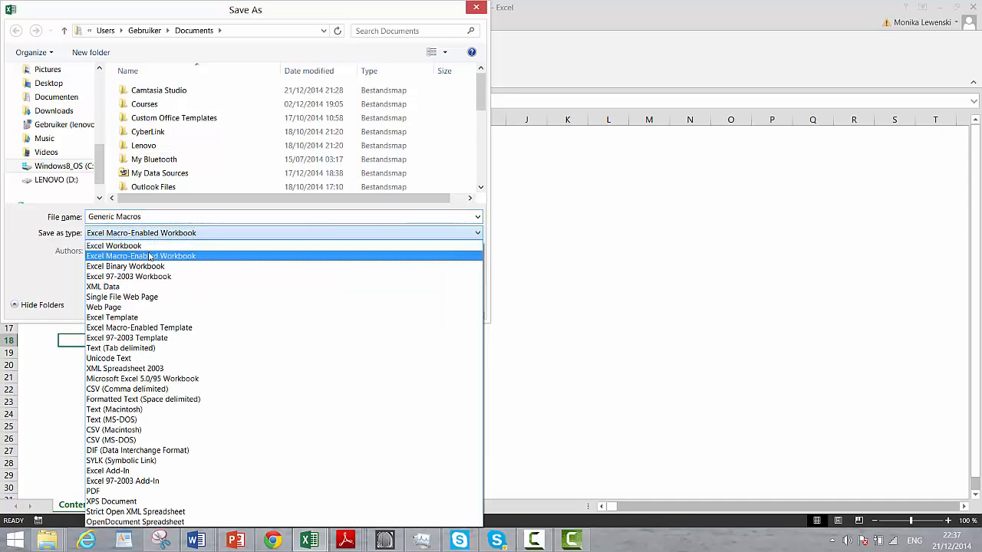
left_click(151, 257)
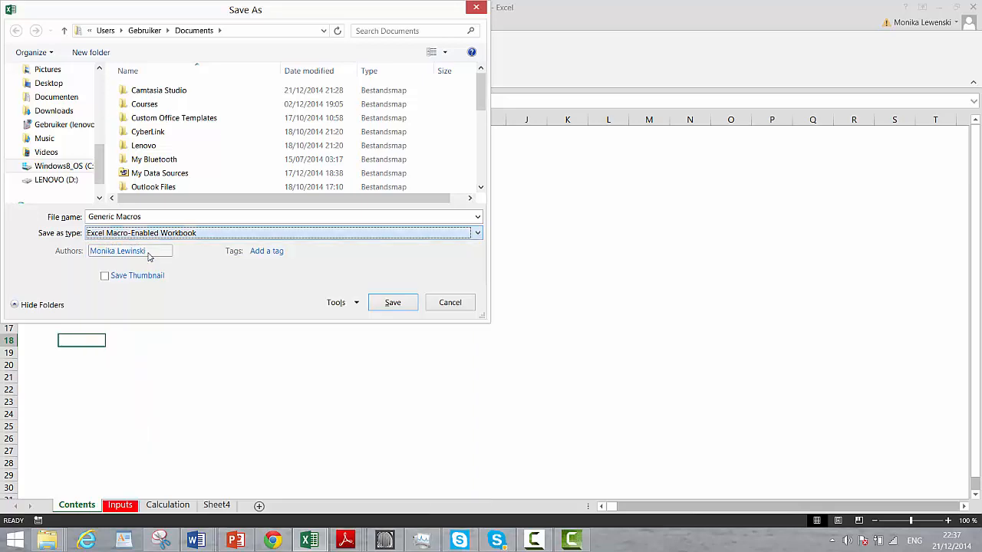
left_click(378, 307)
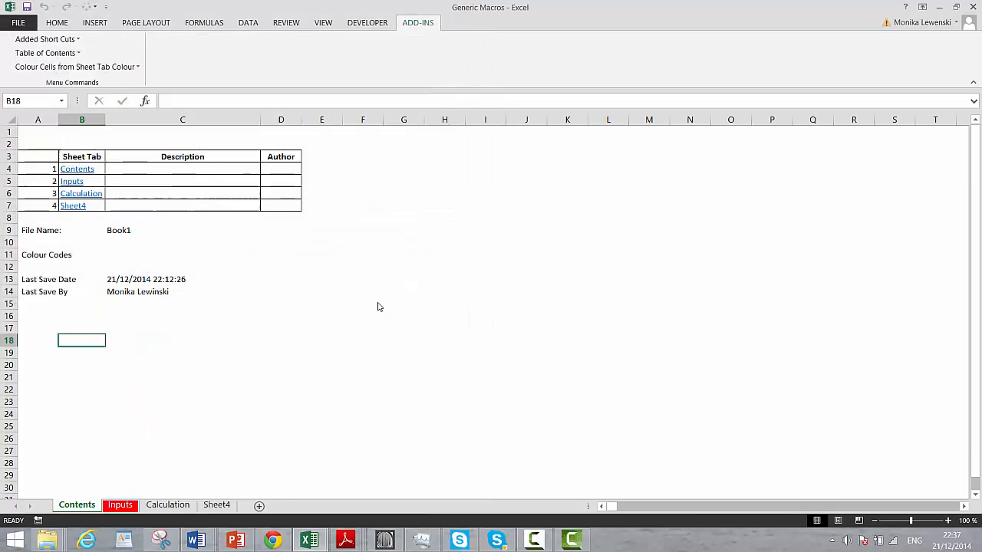
Delete all cells of the Contents sheet and select C3 as the new starting cell.
left_click(212, 232)
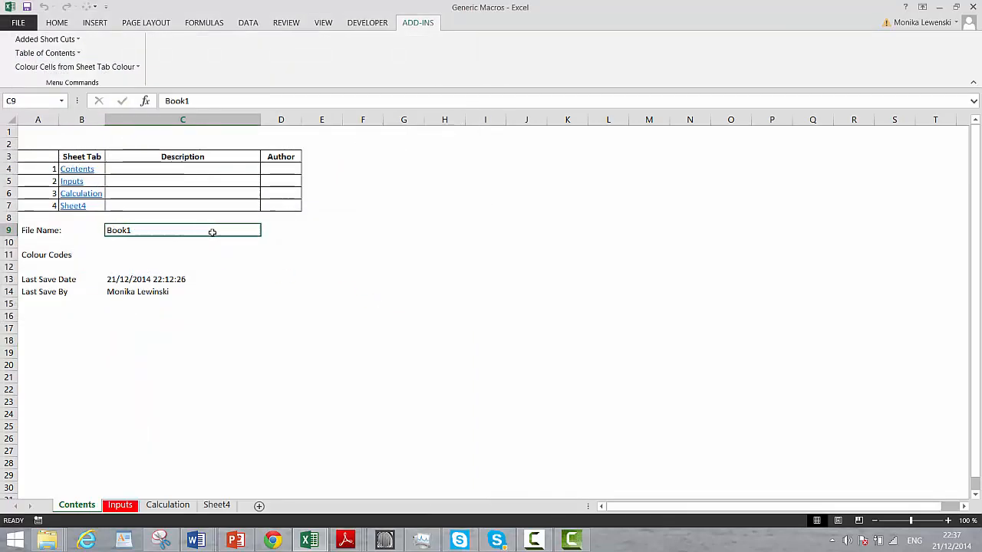
key("ctrl+a")
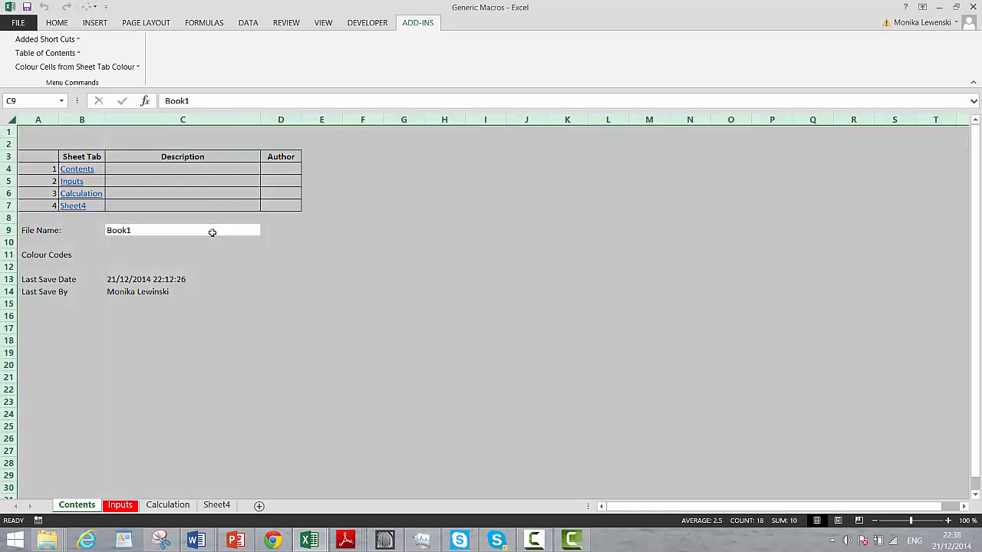
key("ctrl+minus")
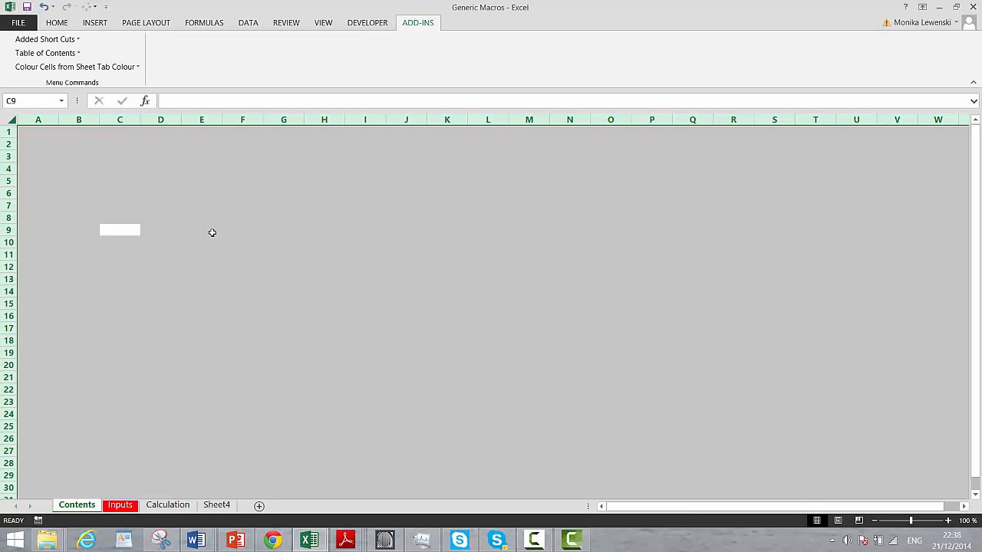
left_click(134, 154)
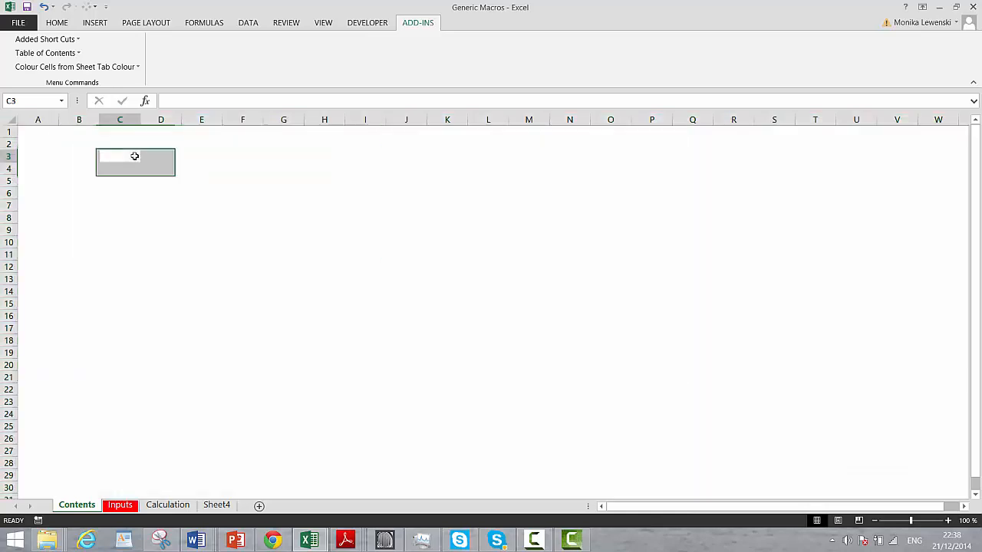
Run the Table of Contents macro again on the emptied Contents sheet.
left_click(39, 53)
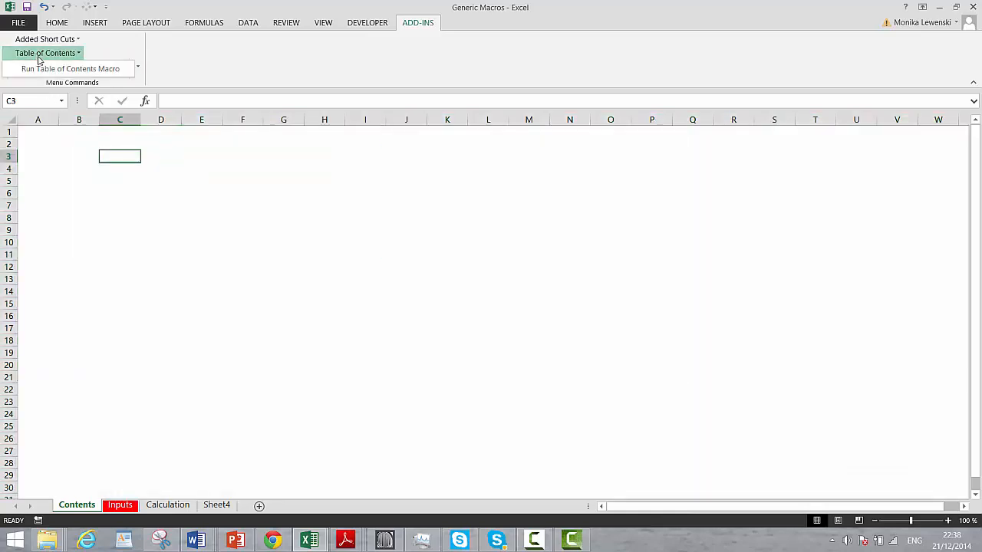
left_click(48, 68)
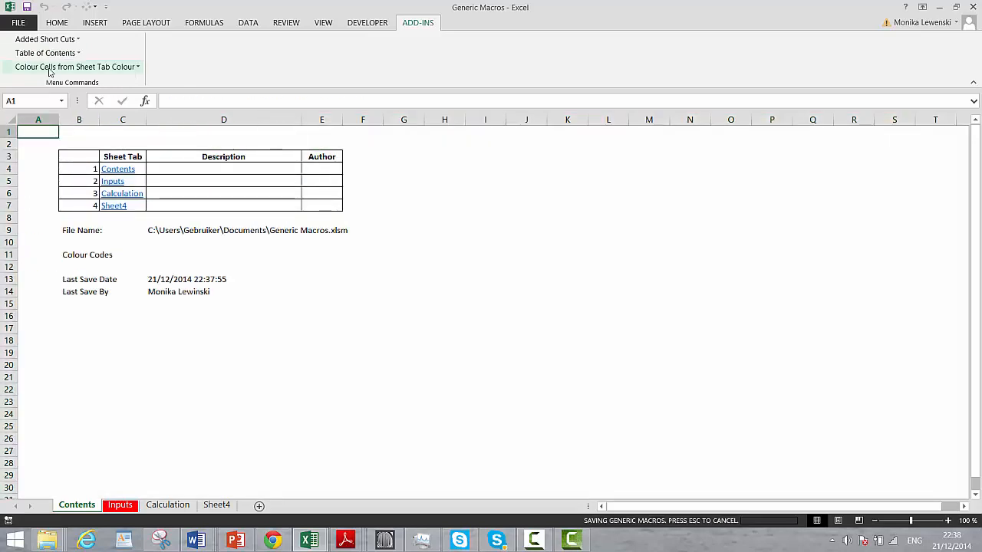
left_click(322, 278)
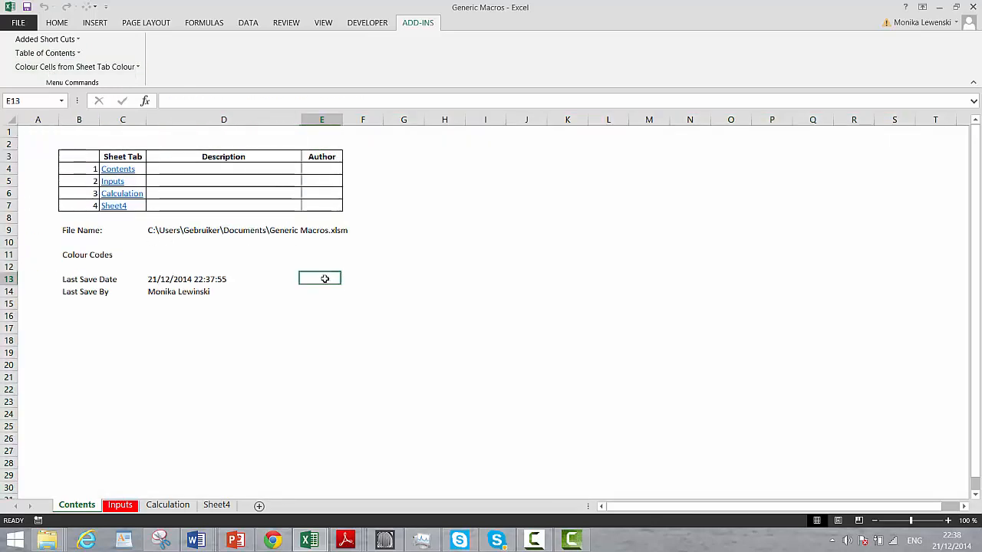
left_click(575, 543)
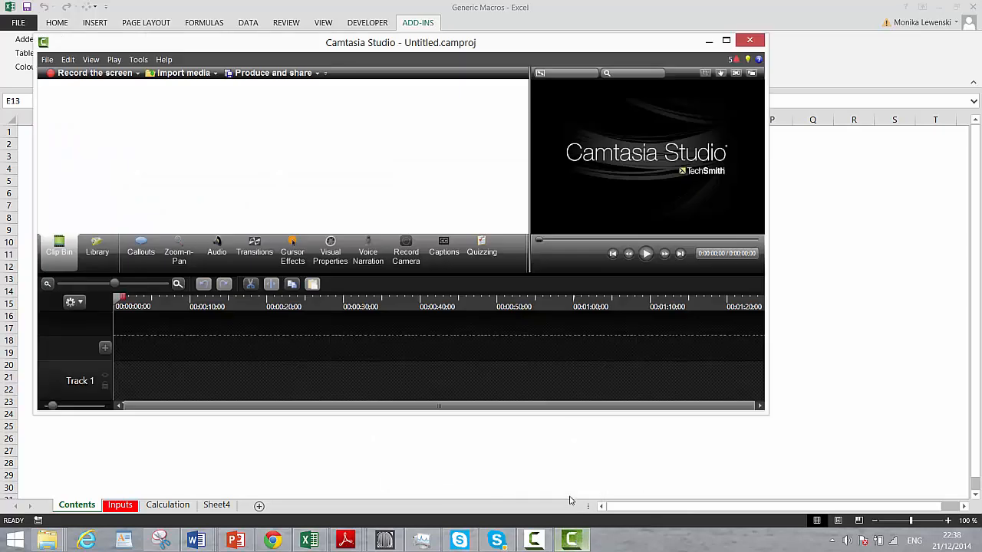
left_click(542, 546)
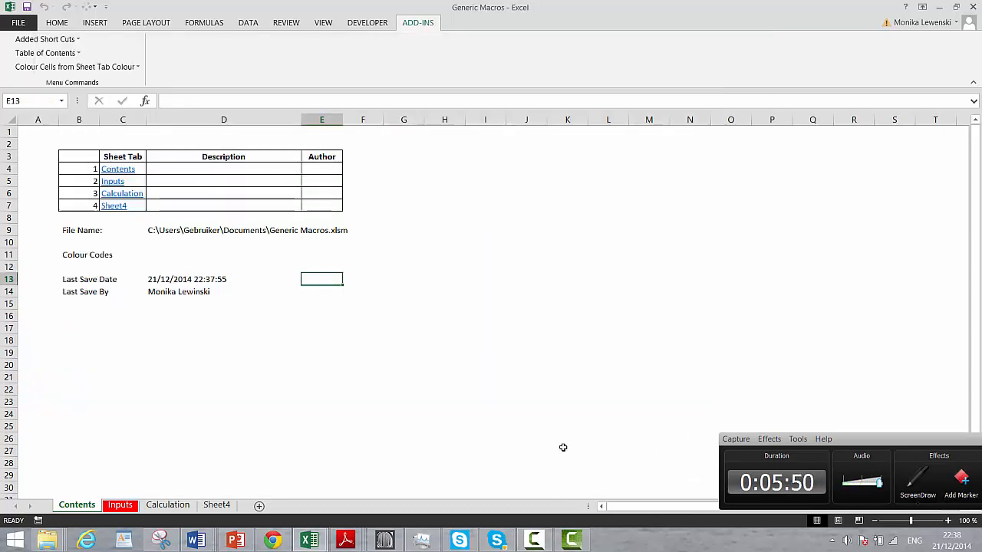
left_click(535, 540)
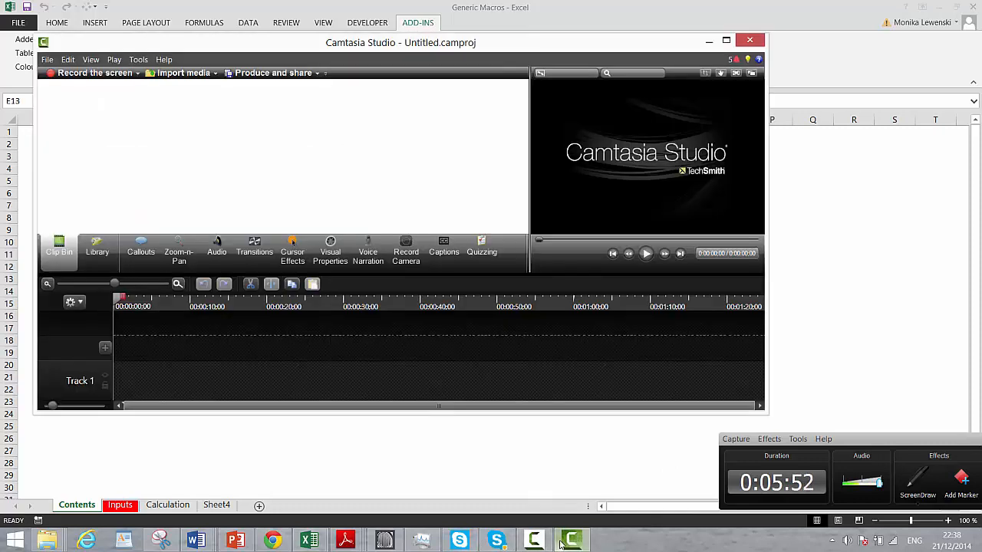
left_click(74, 77)
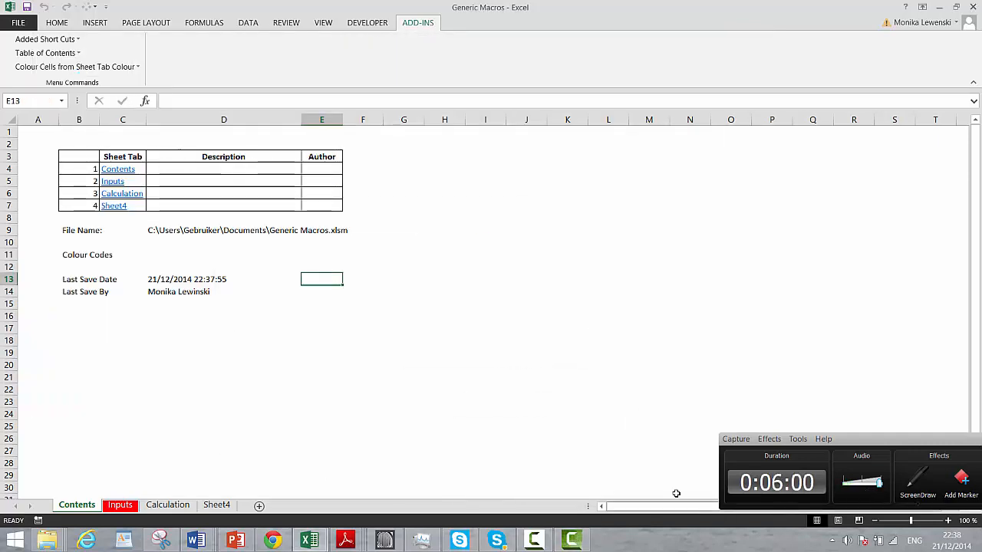
left_click(792, 457)
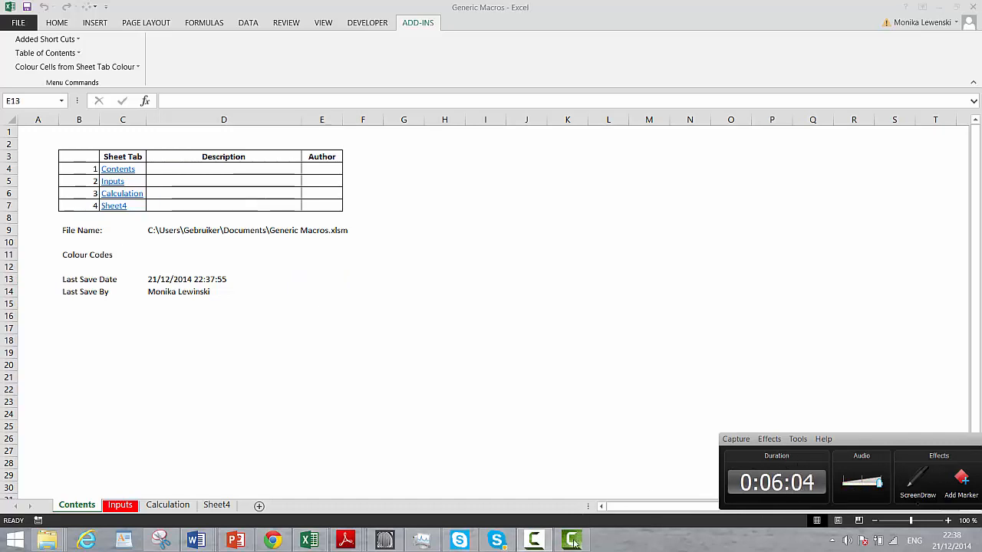
left_click(543, 540)
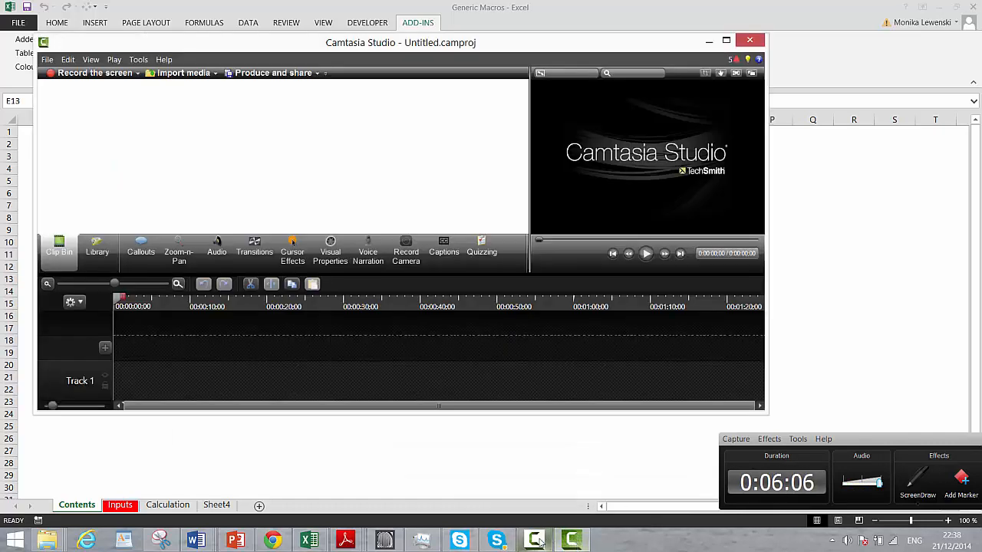
left_click(540, 542)
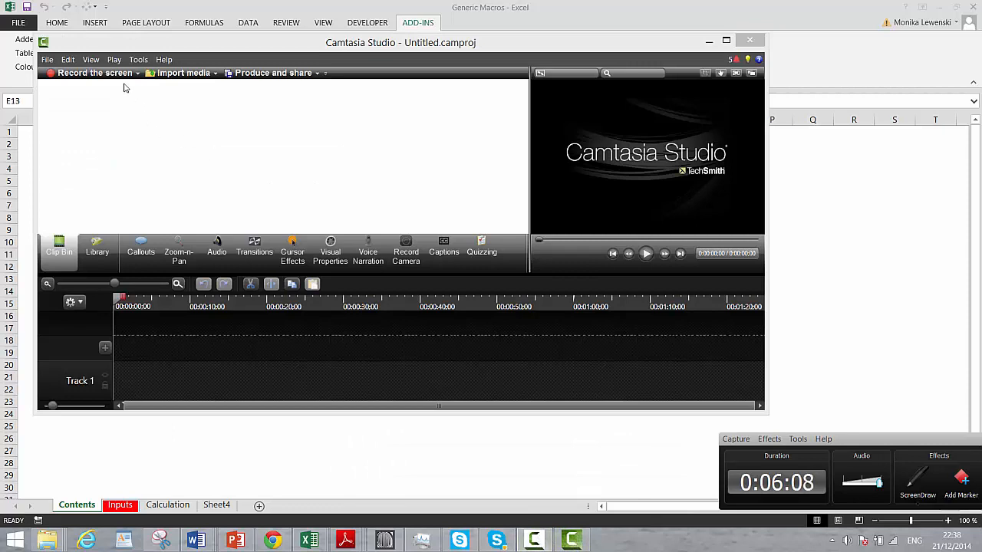
left_click(49, 60)
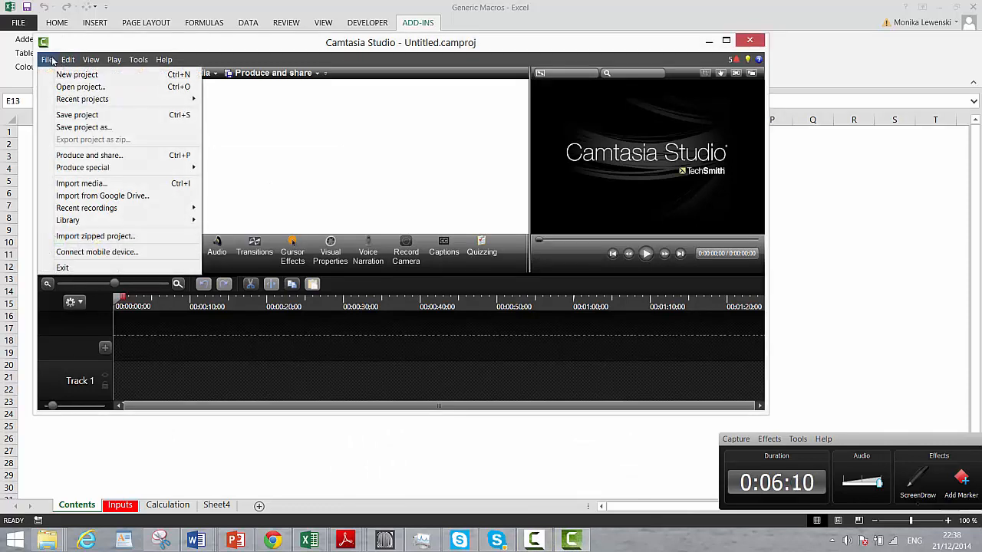
left_click(68, 60)
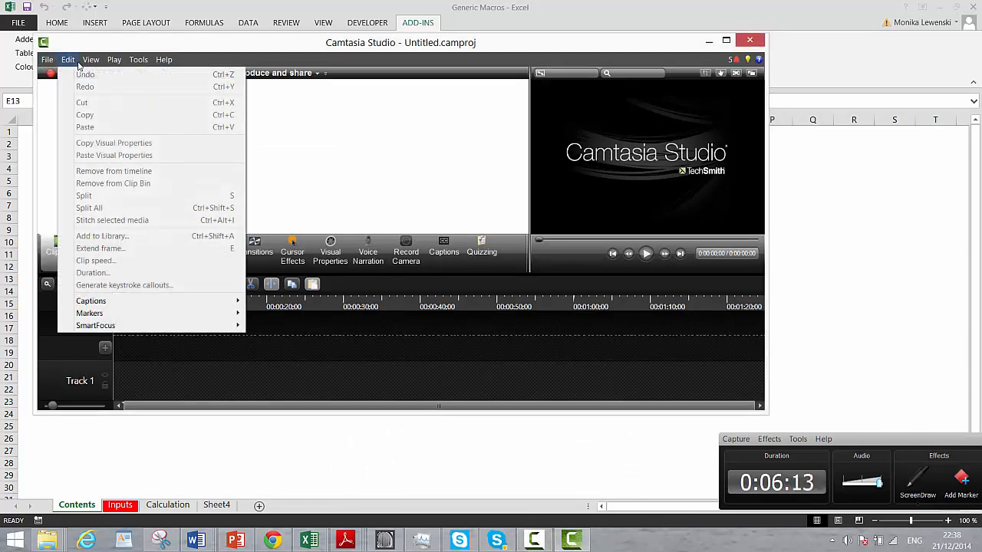
left_click(194, 441)
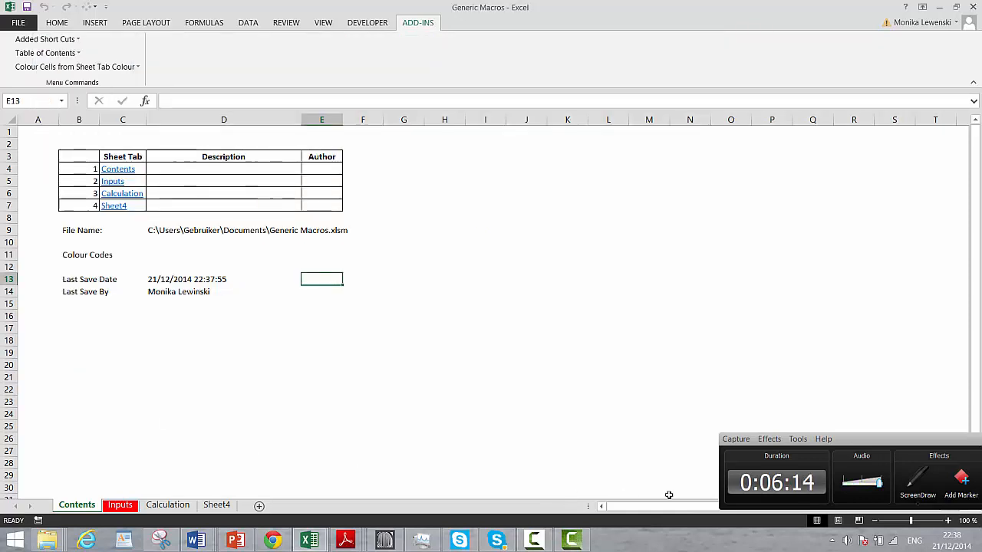
left_click(918, 483)
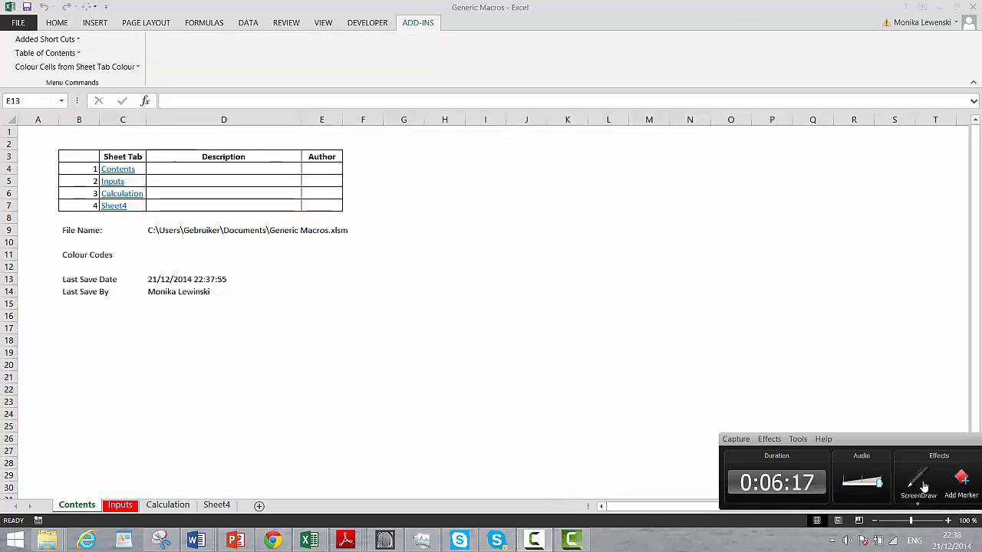